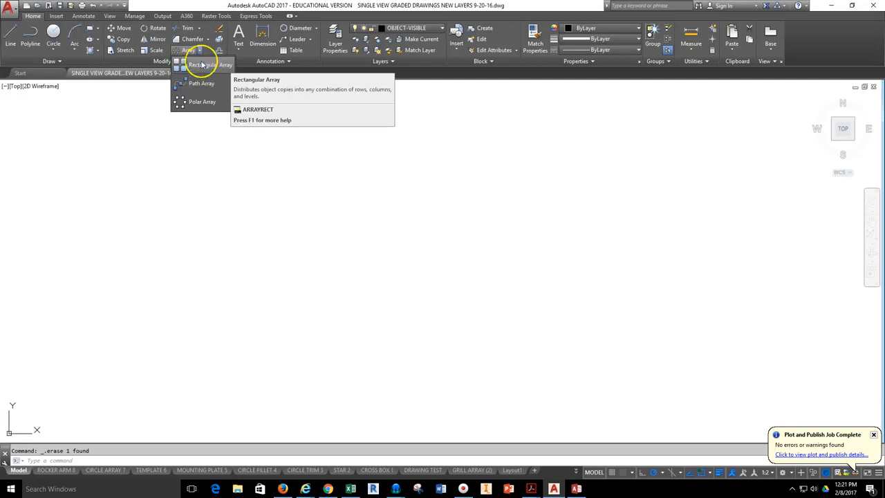
Draw a rectangle with a length of 1 and a width of 1 using its dimensions option.
click(90, 30)
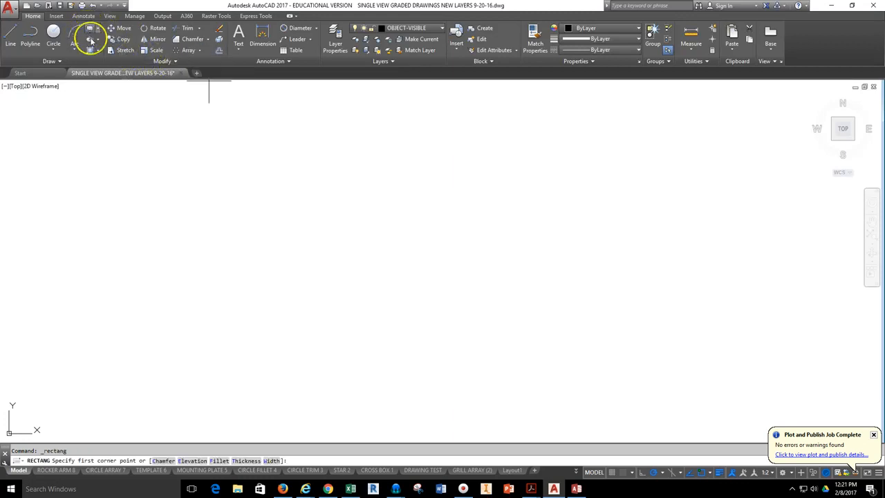
click(282, 319)
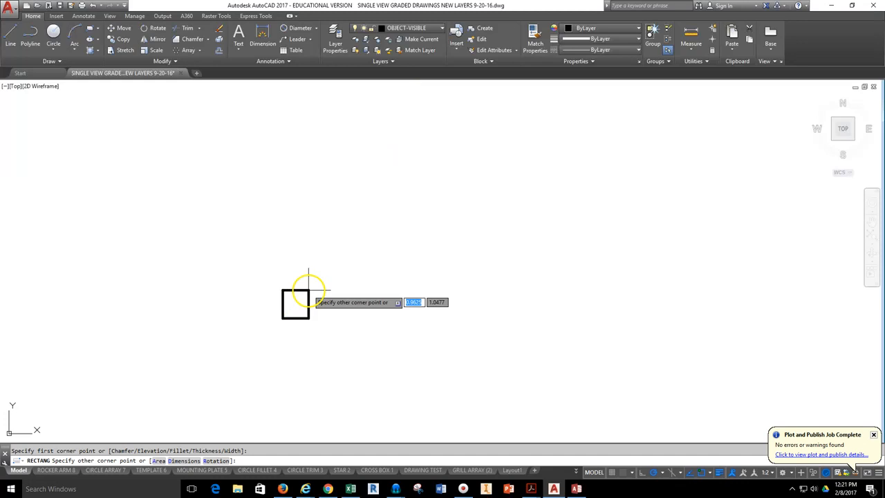
text(d)
key(Return)
text(1)
key(Return)
text(1)
key(Return)
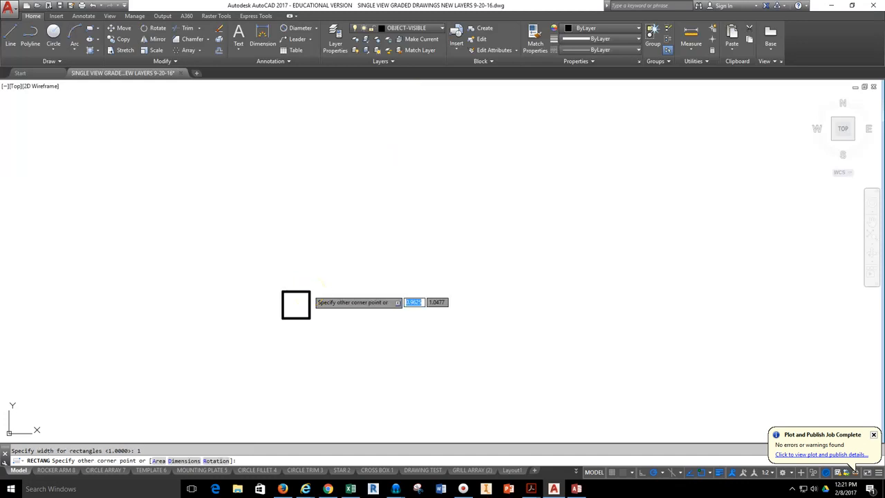
key(Return)
click(307, 316)
scroll(308, 318, up, 5)
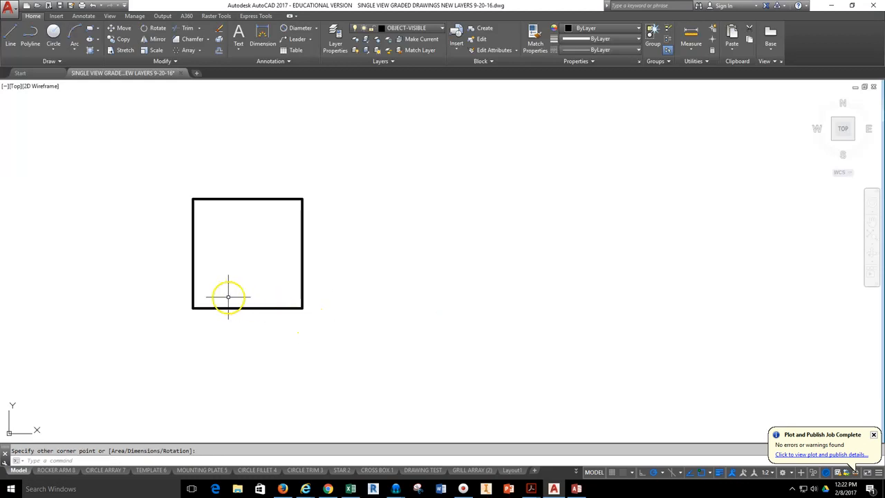
Create a rectangular array from the square with the default column and row settings.
middle_drag(269, 251, 298, 261)
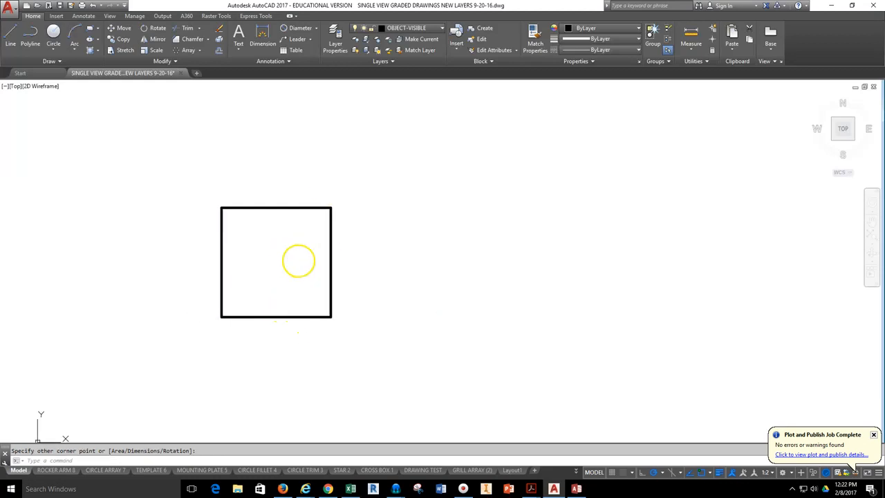
scroll(297, 263, down, 4)
scroll(297, 262, up, 5)
scroll(303, 266, down, 2)
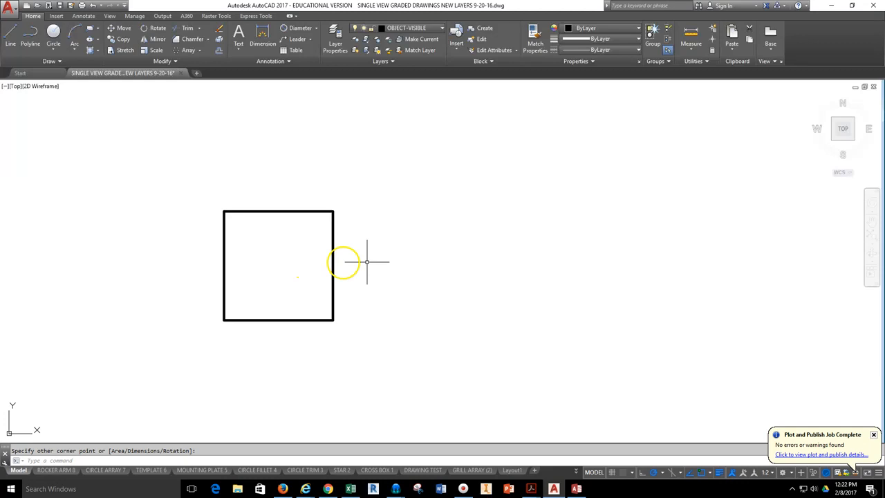
scroll(300, 278, down, 4)
middle_drag(301, 279, 217, 314)
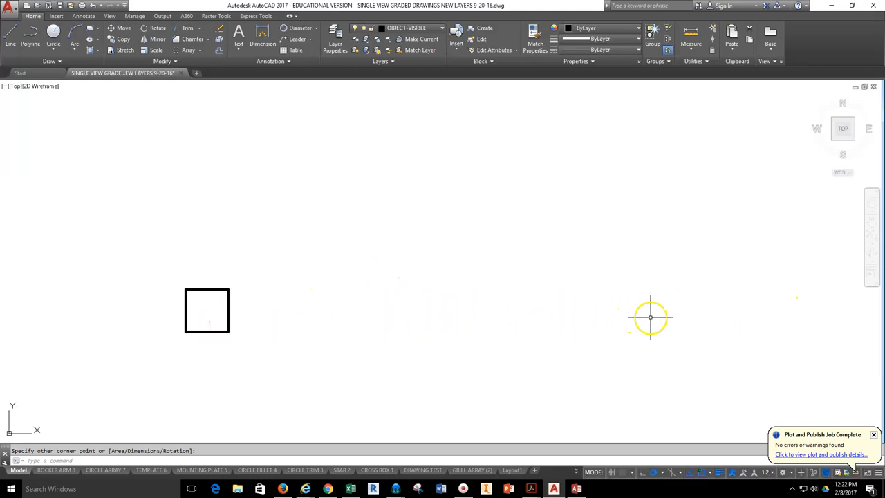
middle_drag(235, 255, 191, 335)
scroll(231, 291, down, 3)
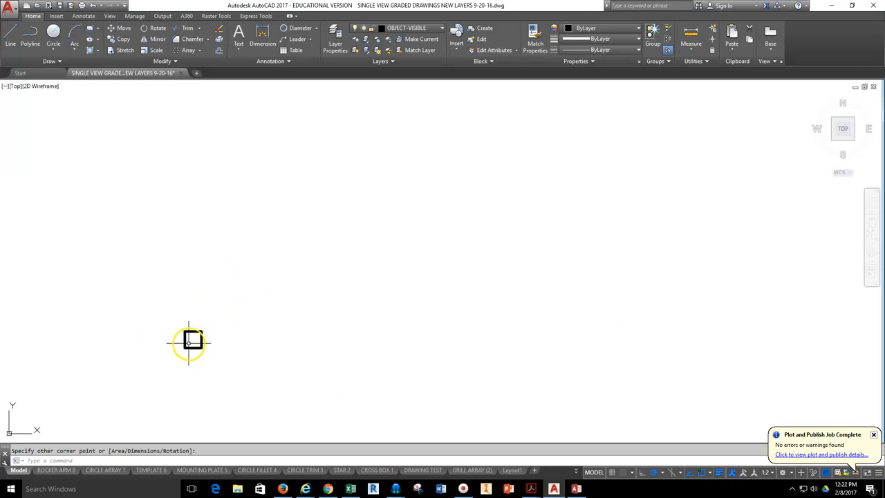
click(197, 50)
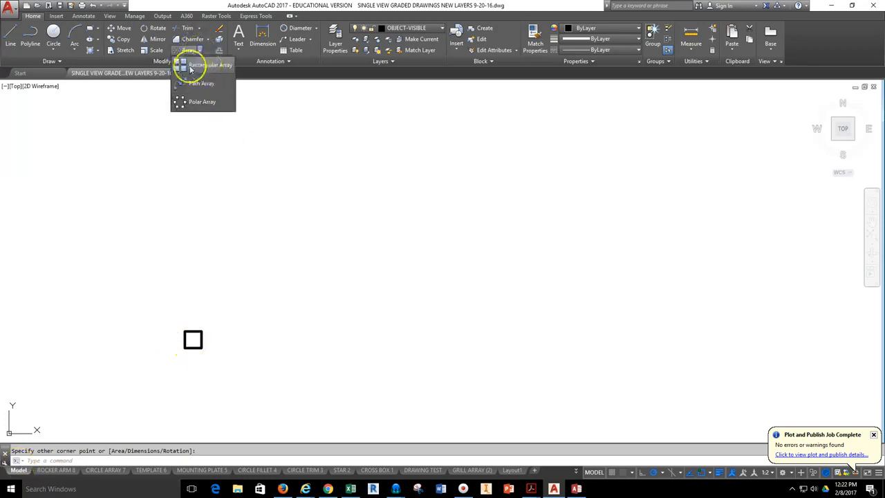
click(217, 67)
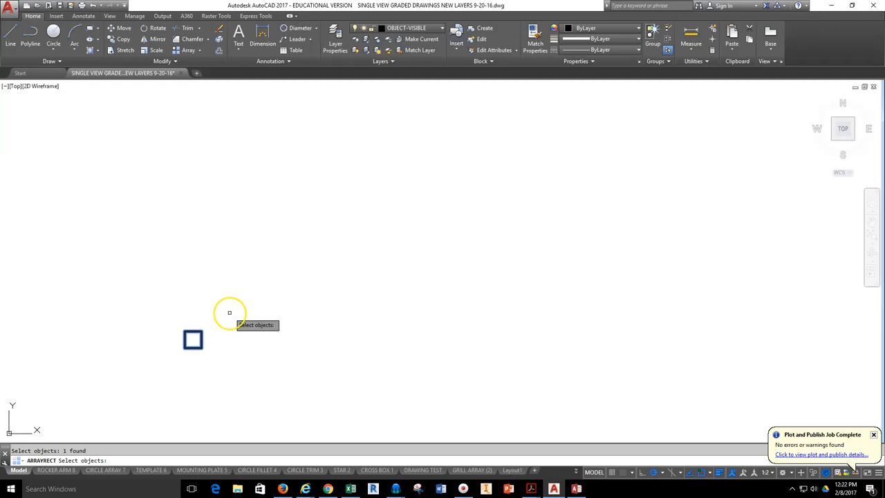
key(Return)
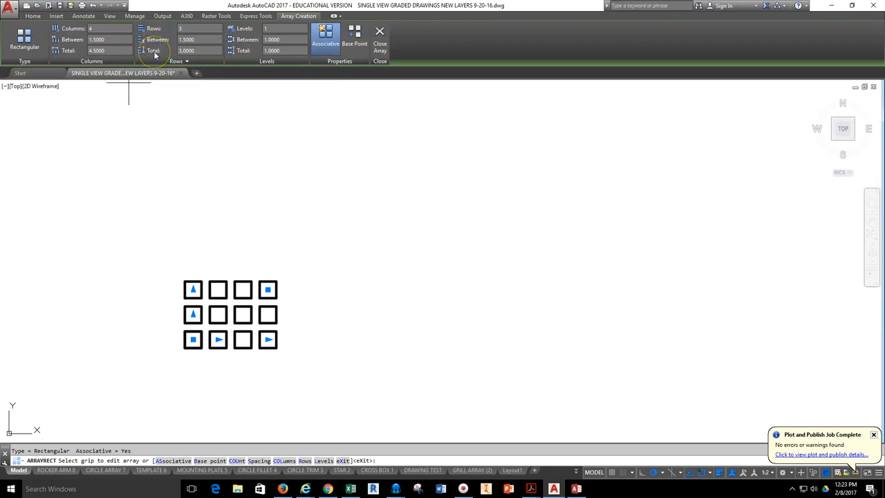
Extend the array to 7 columns by stretching its column-count grip.
scroll(208, 331, up, 2)
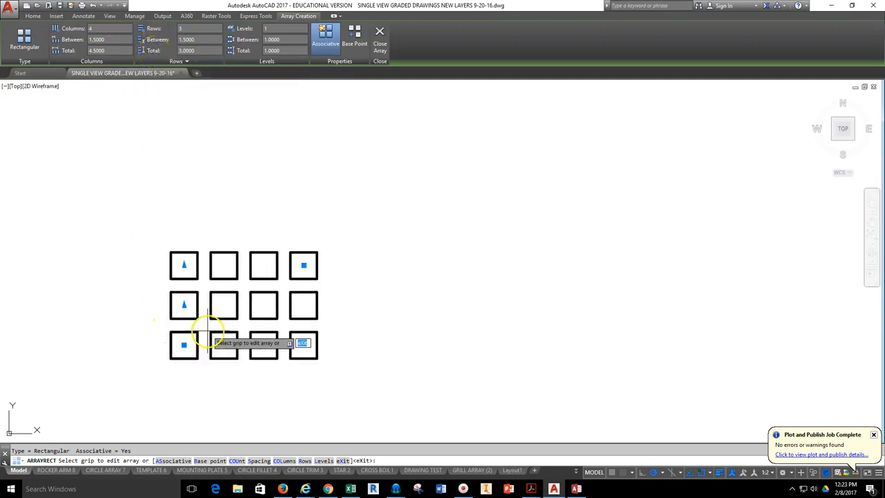
scroll(208, 331, up, 2)
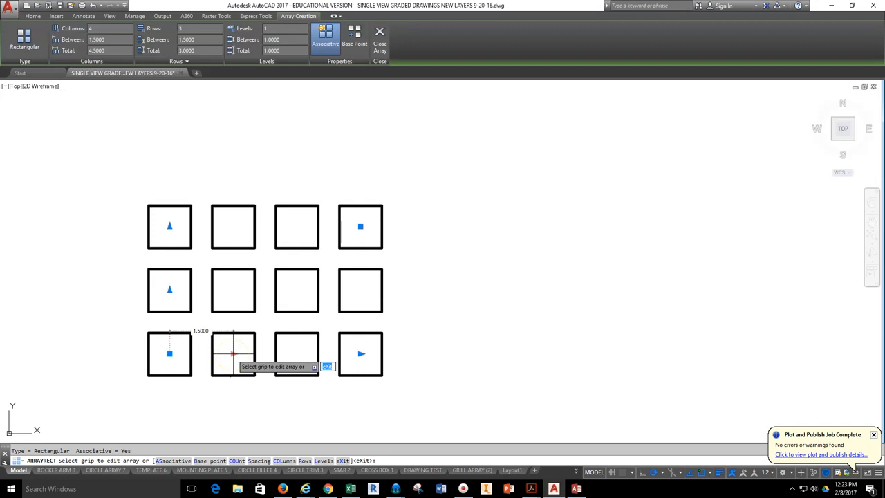
scroll(233, 353, up, 5)
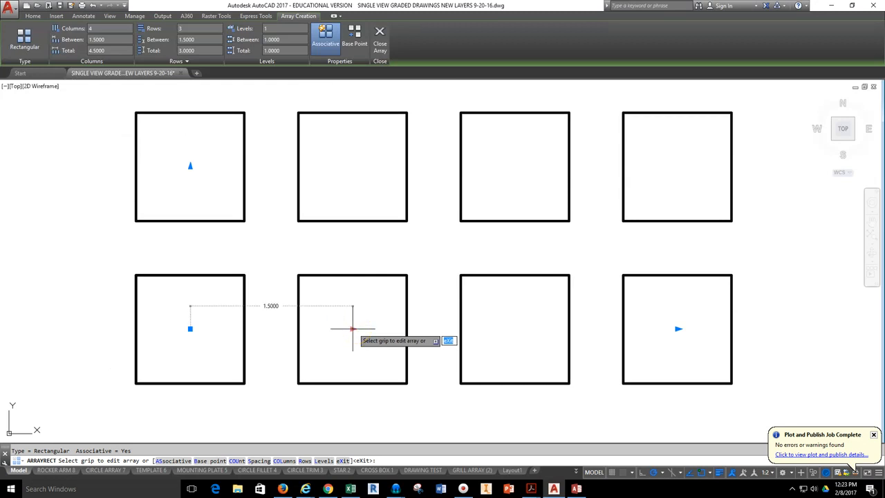
scroll(636, 325, down, 4)
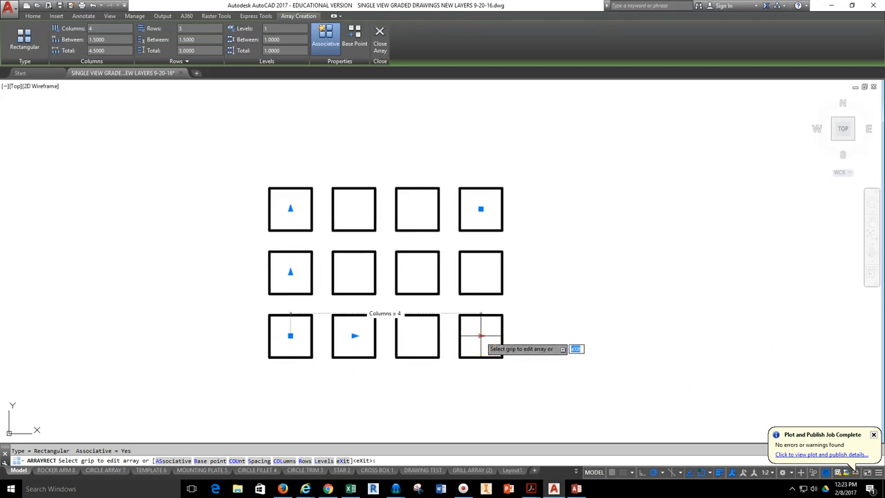
click(481, 336)
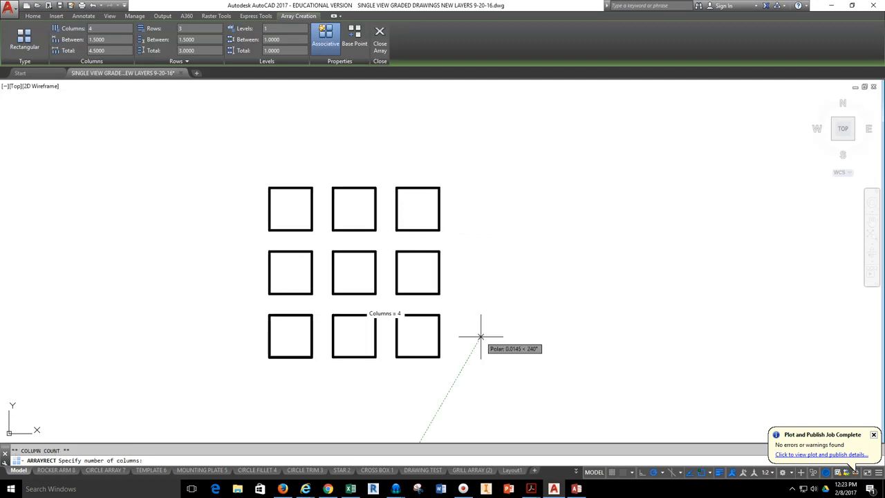
click(675, 336)
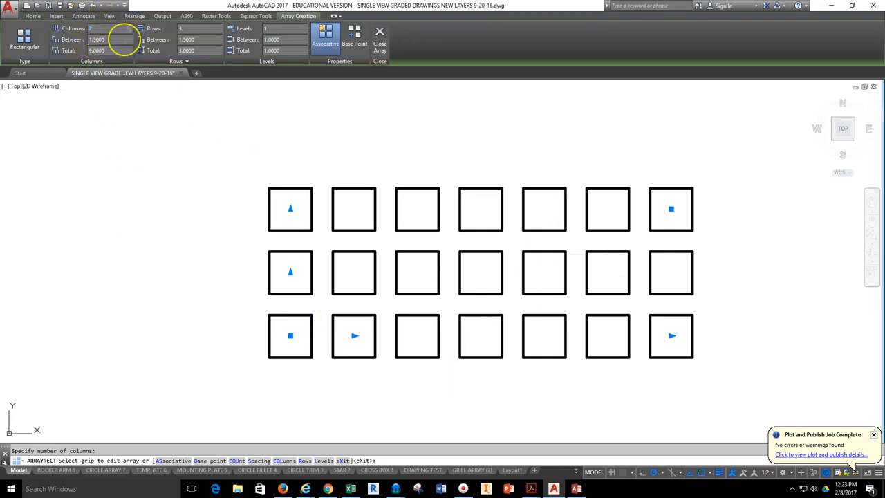
Set the array to 5 columns and 5 rows.
text(5)
key(Return)
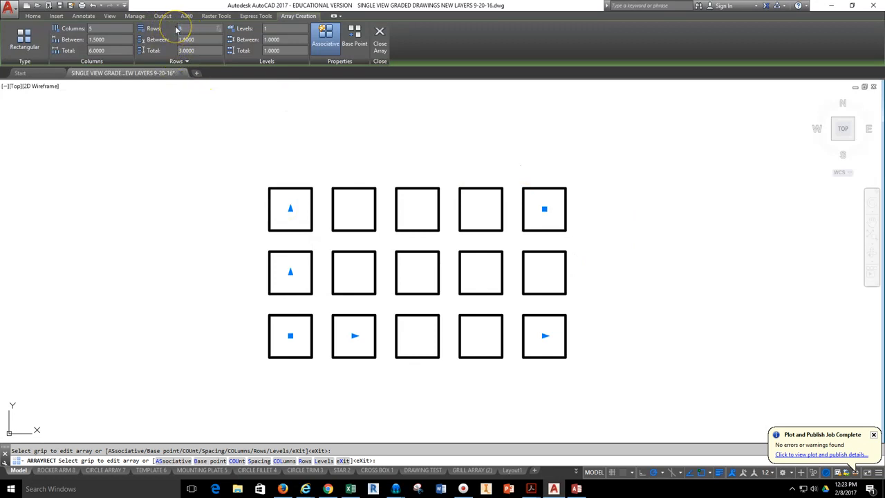
scroll(340, 196, up, 1)
scroll(340, 195, down, 2)
middle_drag(340, 196, 231, 267)
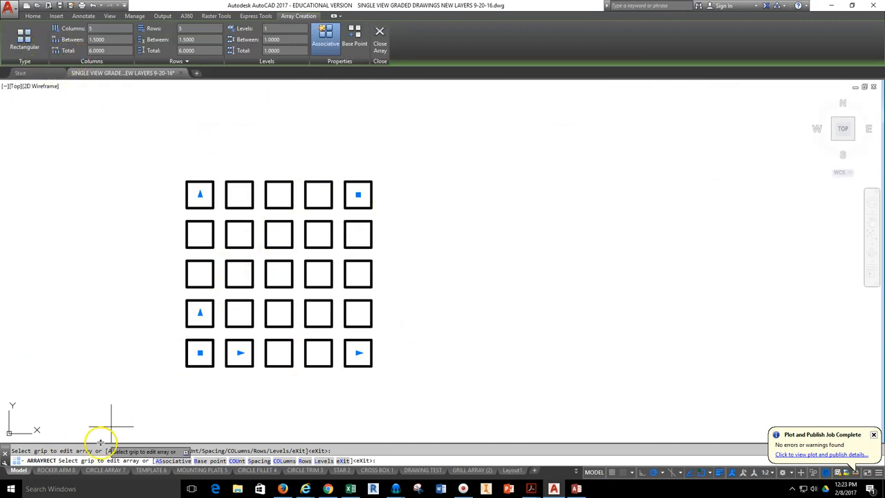
Set the array's base point to the lower-left corner of the source square.
scroll(210, 371, up, 4)
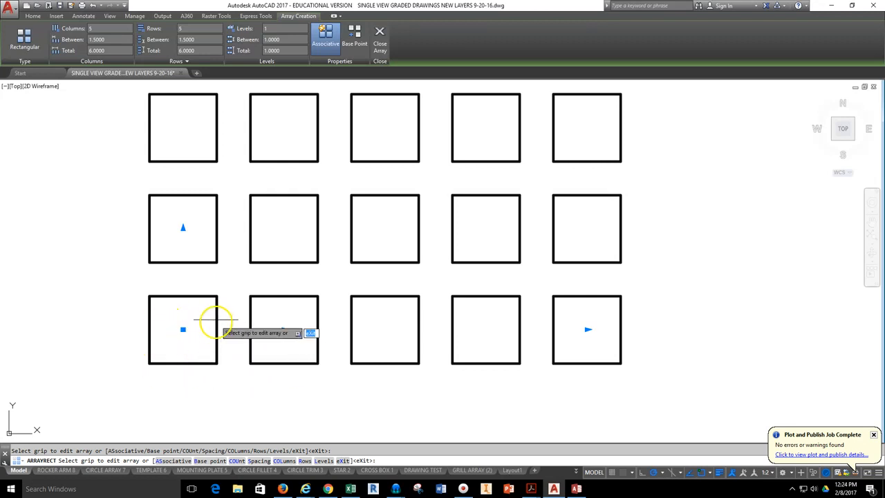
click(360, 42)
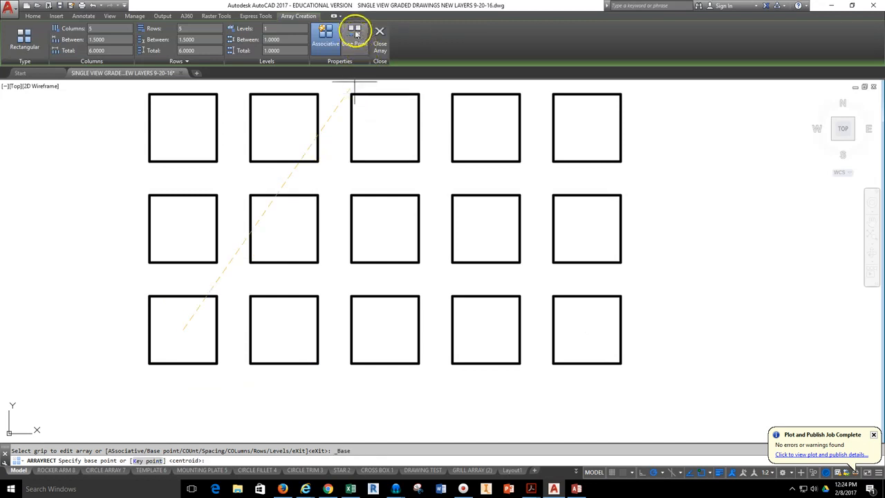
click(149, 363)
click(149, 363)
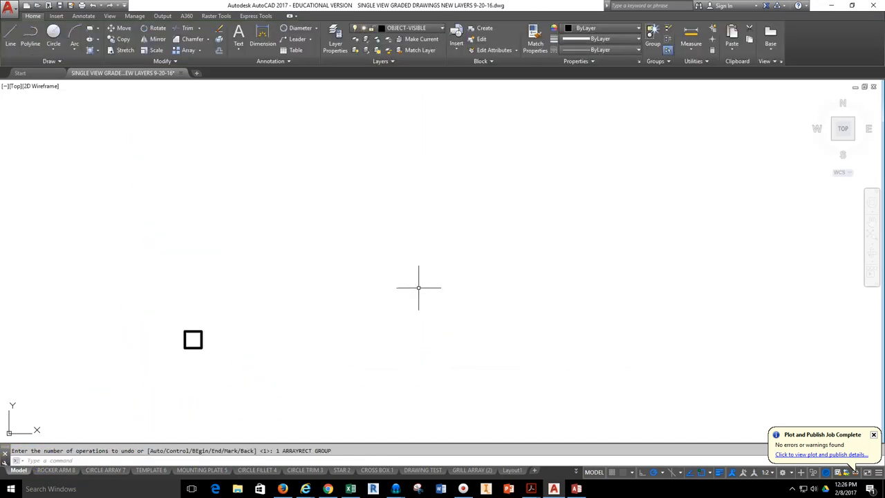
Create a rectangular array of the square with 10 columns and 10 rows.
click(194, 53)
click(214, 321)
click(173, 364)
key(Return)
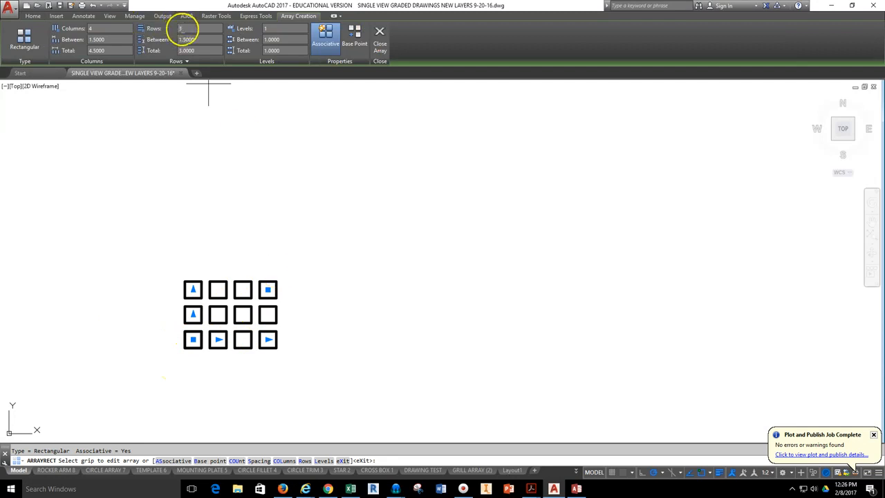
key(Return)
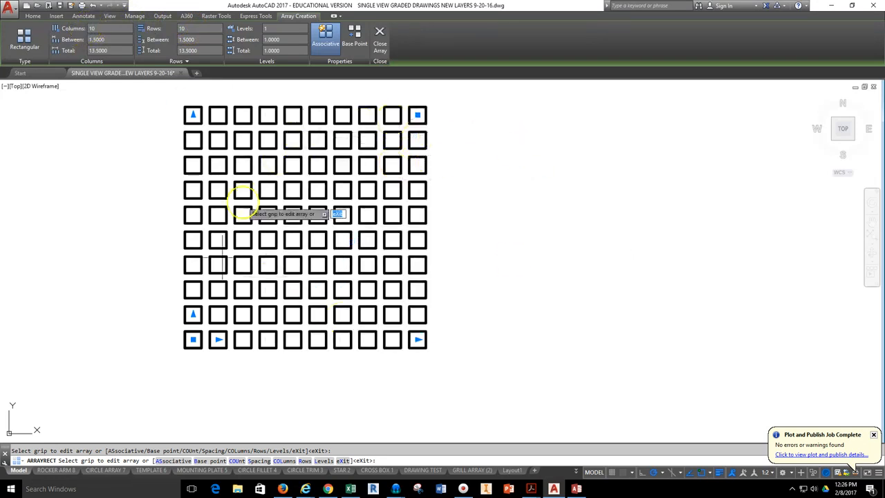
Set the spacing between both columns and rows to 2 and finish the array.
click(104, 39)
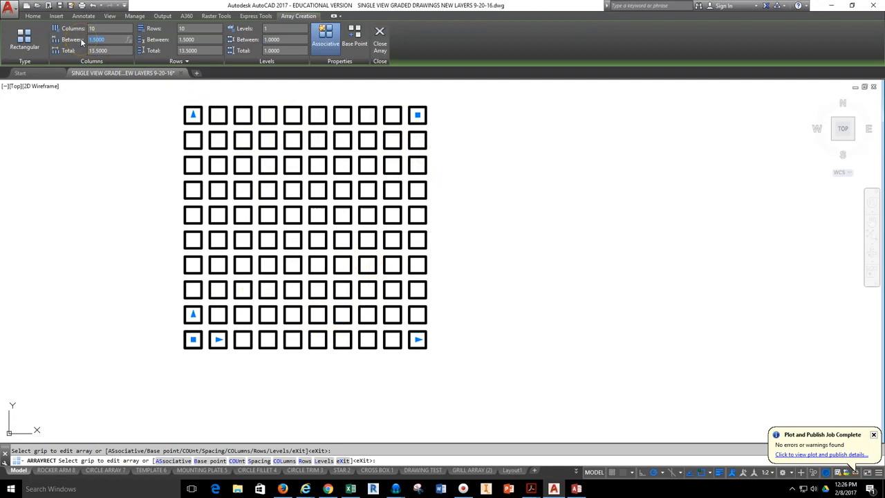
text(2)
key(Return)
click(198, 39)
text(2.0)
key(Return)
scroll(421, 217, down, 4)
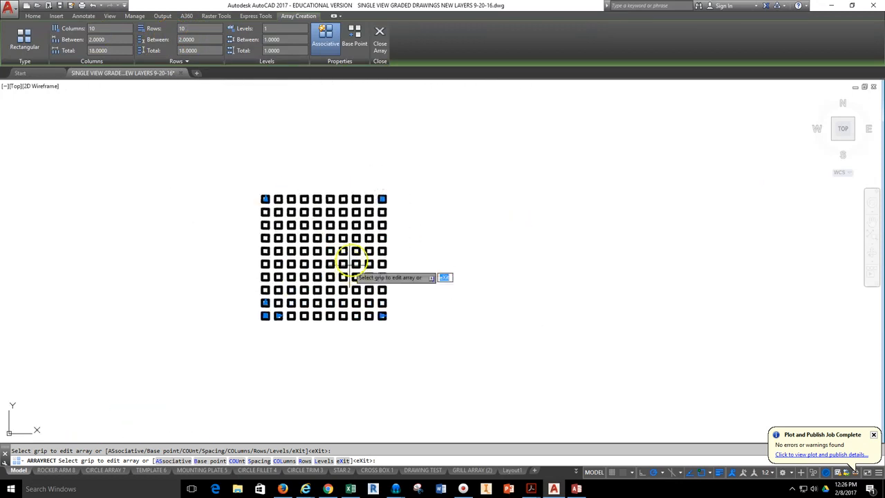
scroll(350, 264, up, 4)
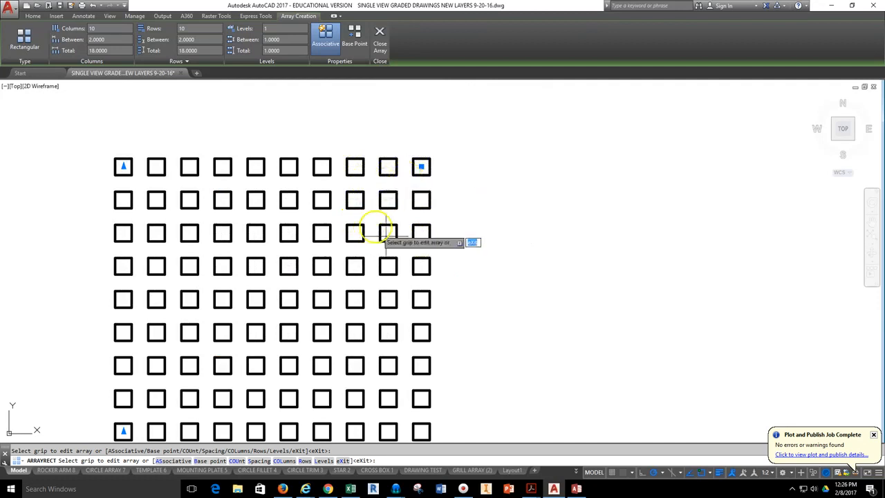
scroll(378, 199, down, 2)
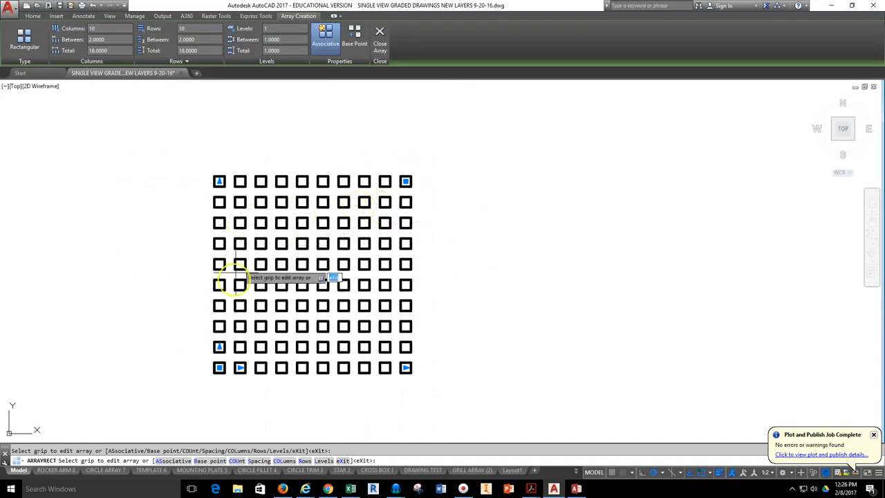
scroll(386, 185, up, 2)
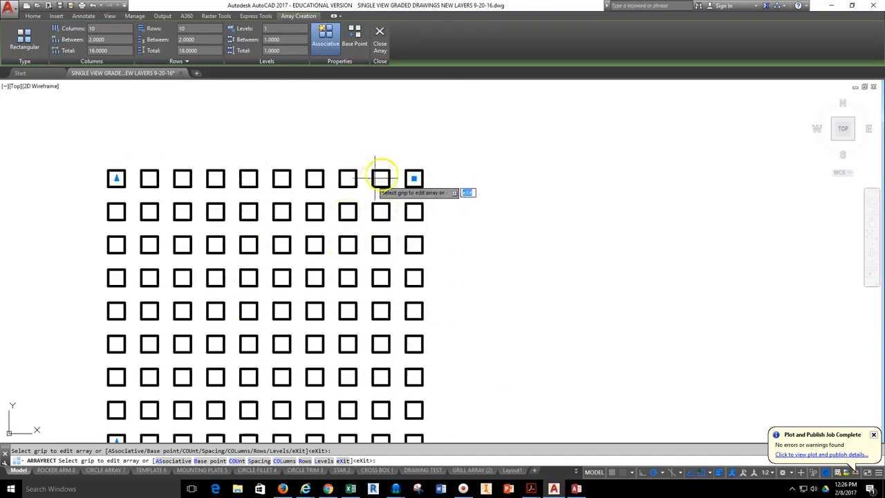
click(381, 48)
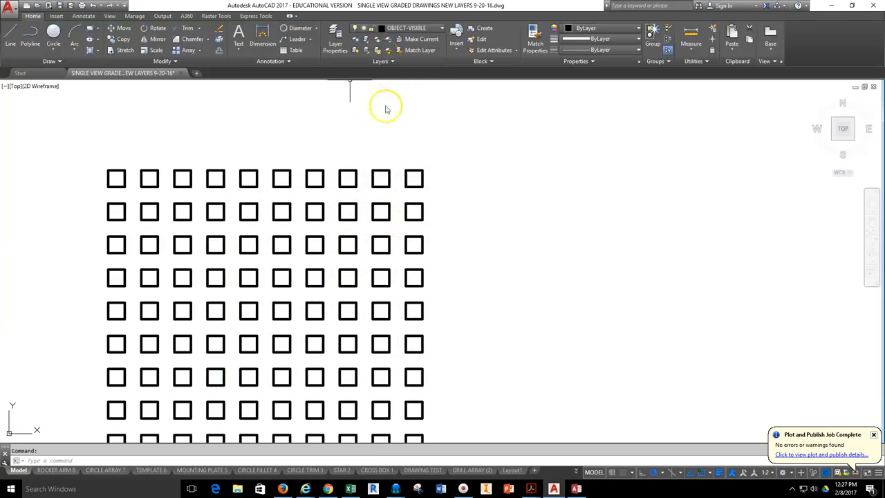
Select the finished array with a crossing window over its upper-right squares and examine how its items are grouped.
click(454, 140)
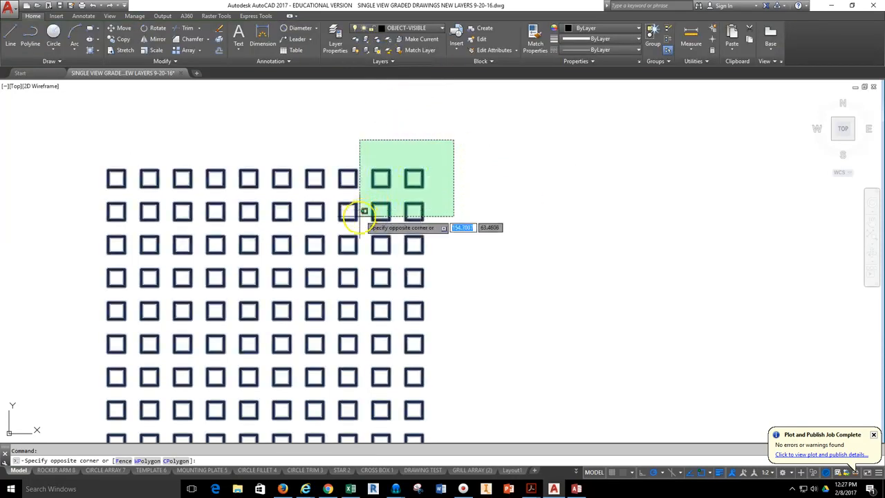
click(335, 253)
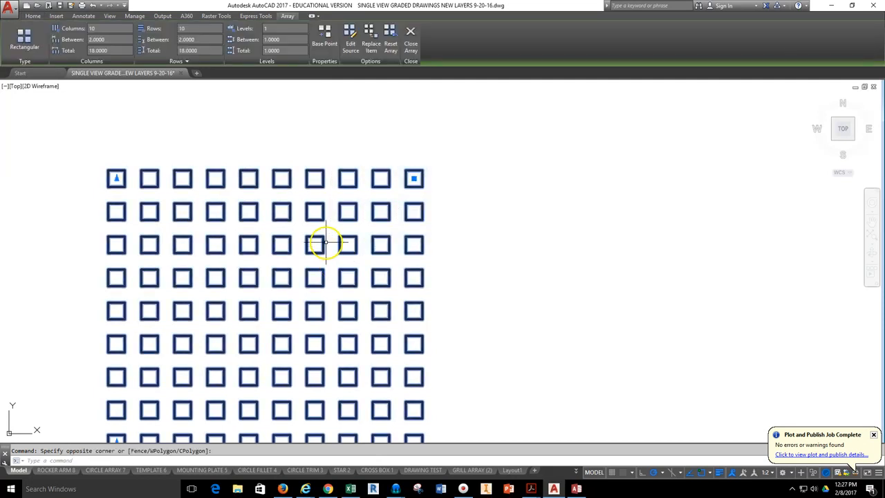
scroll(323, 240, up, 4)
scroll(349, 207, down, 8)
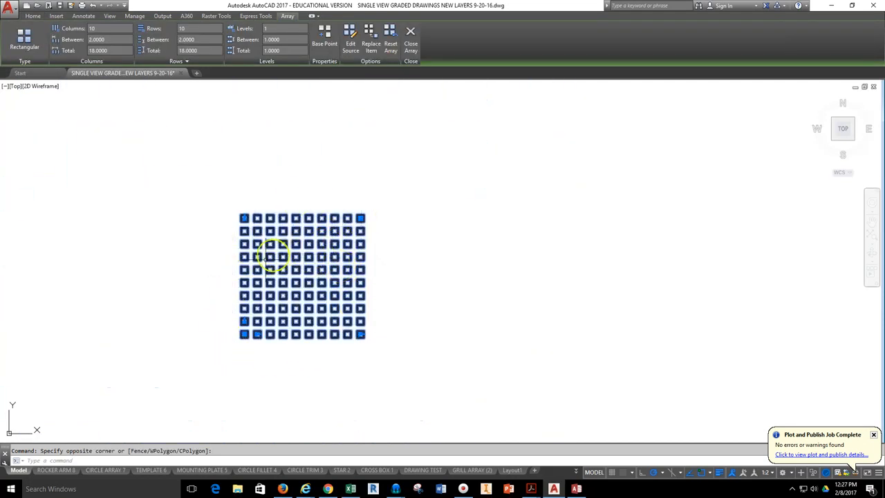
scroll(315, 245, up, 2)
scroll(313, 243, up, 2)
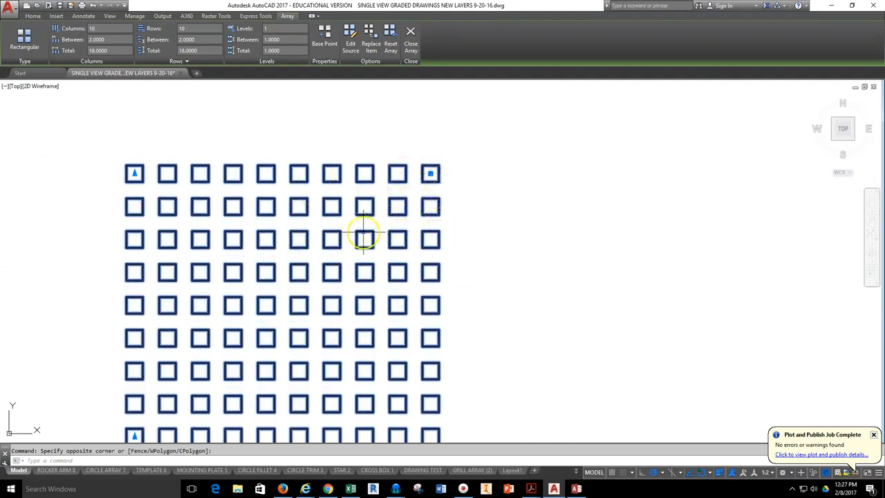
scroll(394, 205, down, 2)
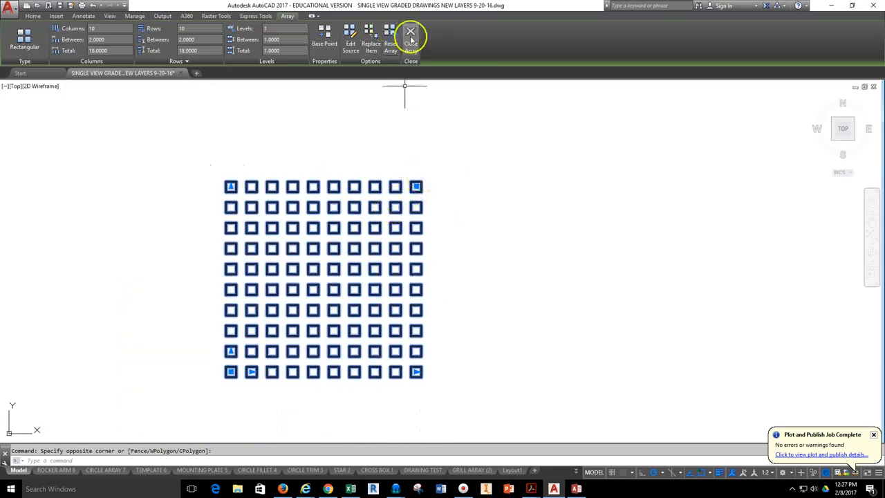
Explode the rectangular array into individual squares.
click(413, 42)
scroll(414, 185, up, 2)
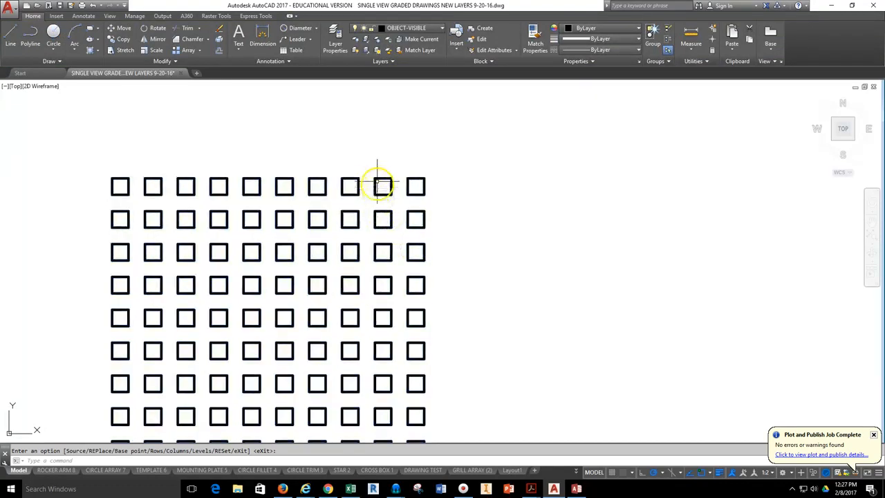
click(430, 180)
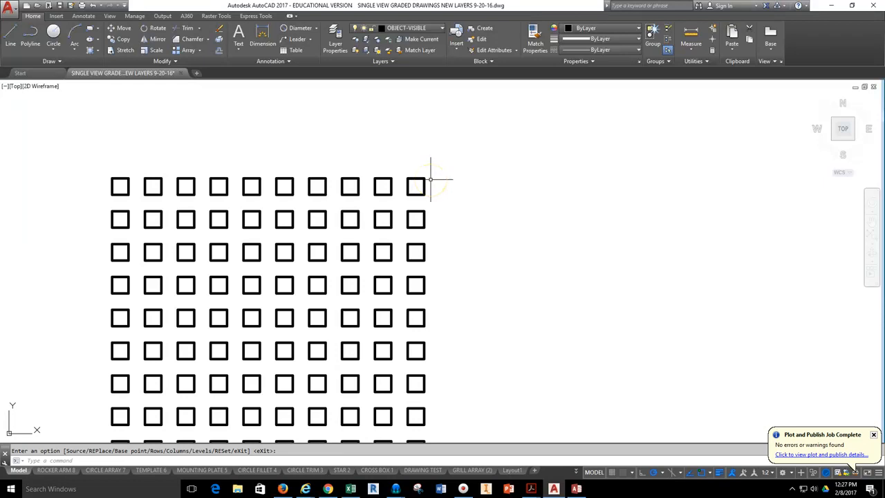
click(419, 179)
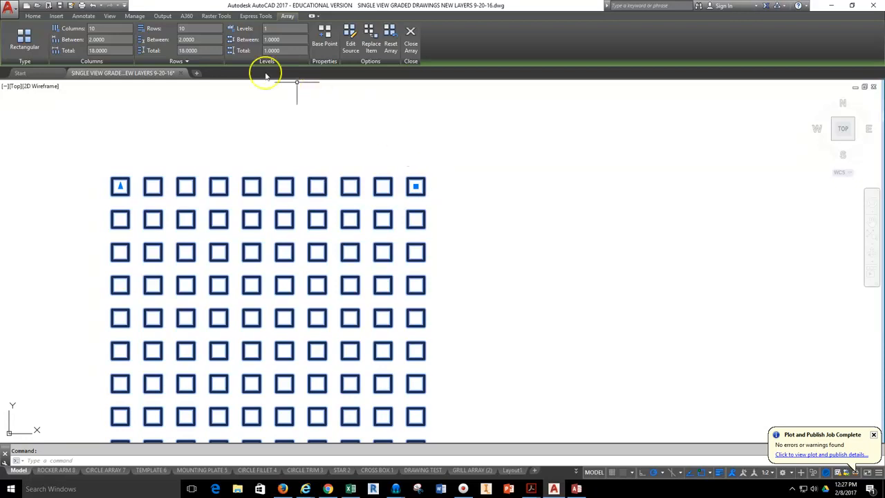
click(33, 16)
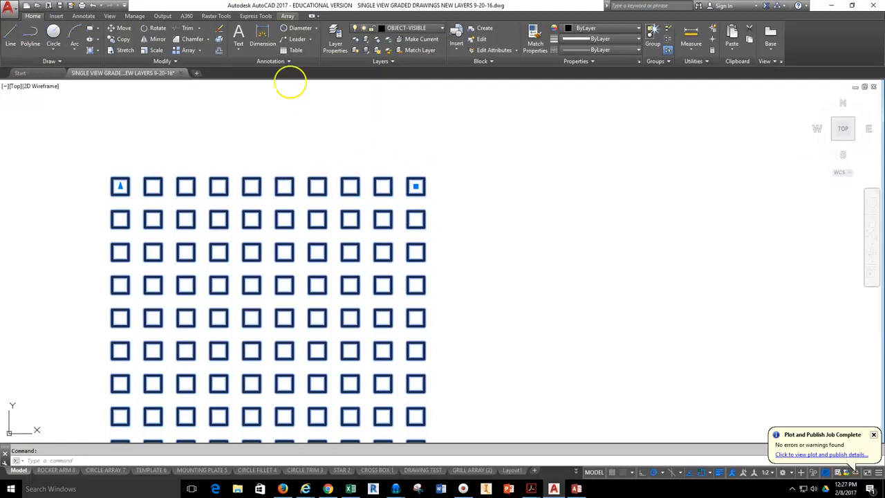
click(221, 41)
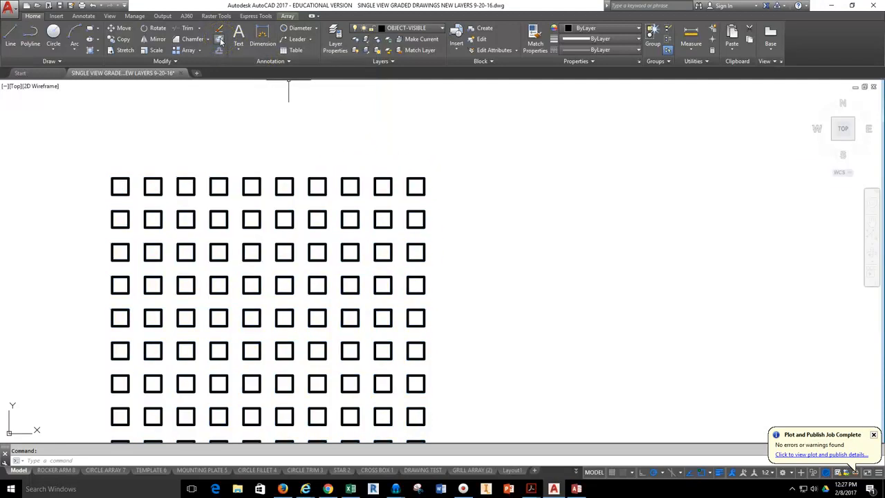
Erase the three-by-three block of squares at the upper-right corner of the exploded grid.
click(428, 154)
click(336, 264)
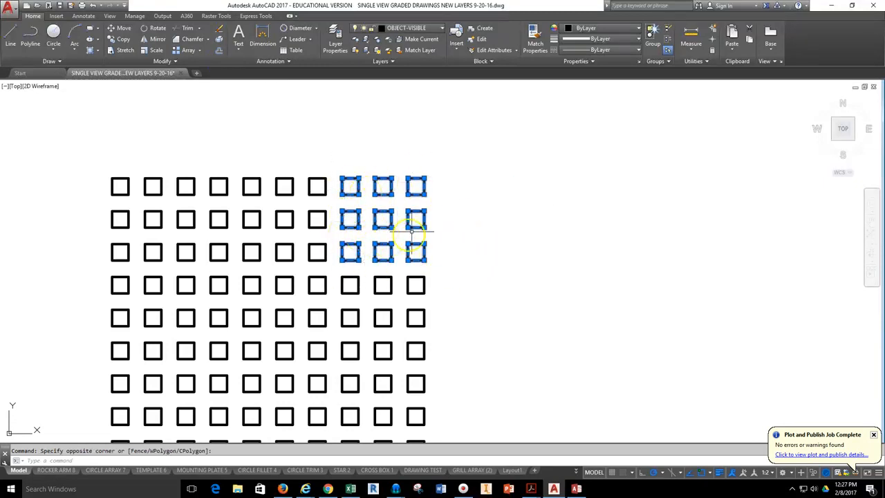
key(Delete)
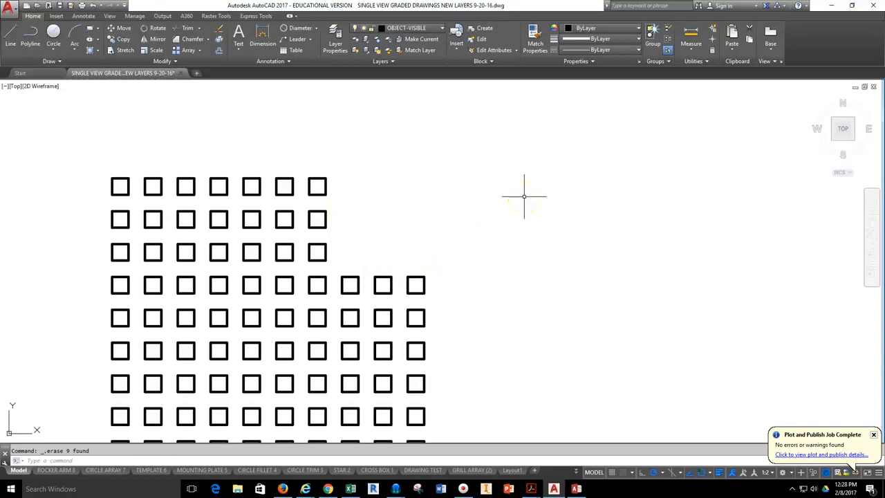
scroll(524, 197, down, 4)
scroll(494, 221, up, 2)
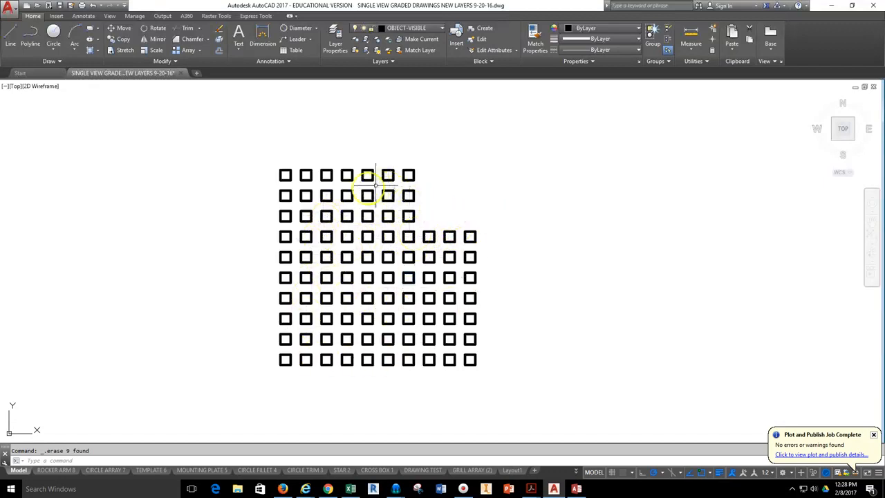
scroll(426, 209, up, 2)
scroll(426, 210, down, 2)
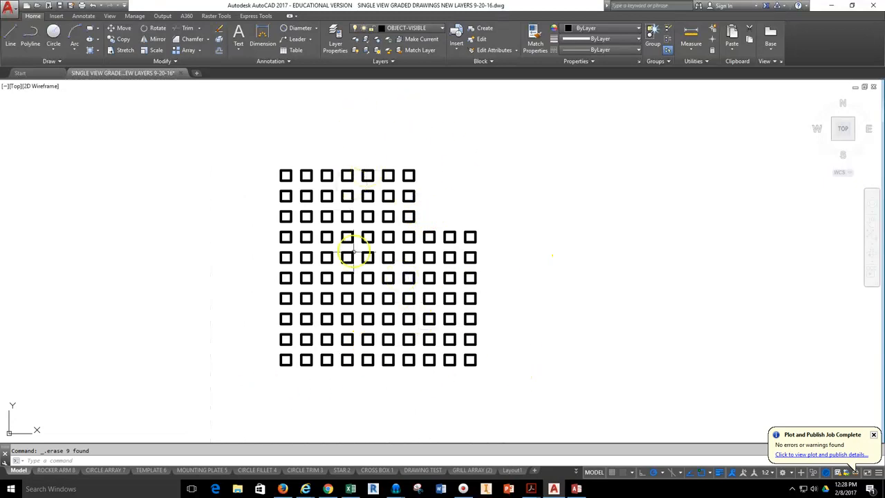
scroll(456, 180, up, 2)
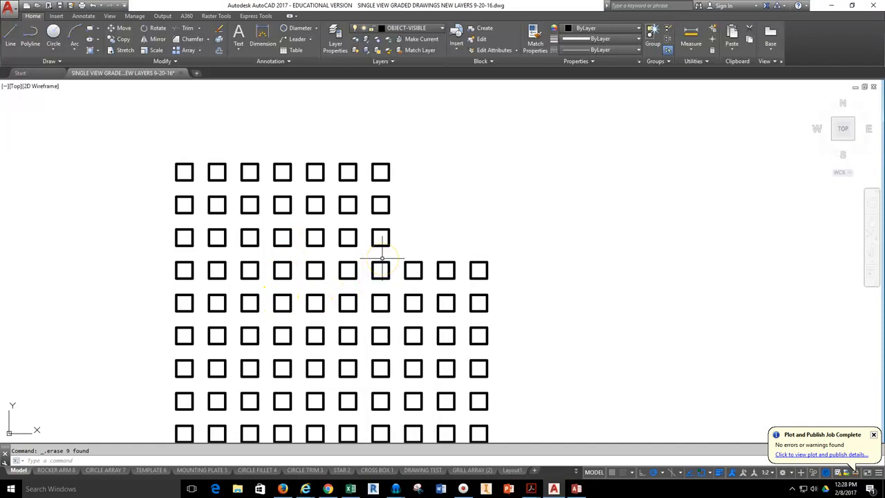
scroll(395, 223, down, 3)
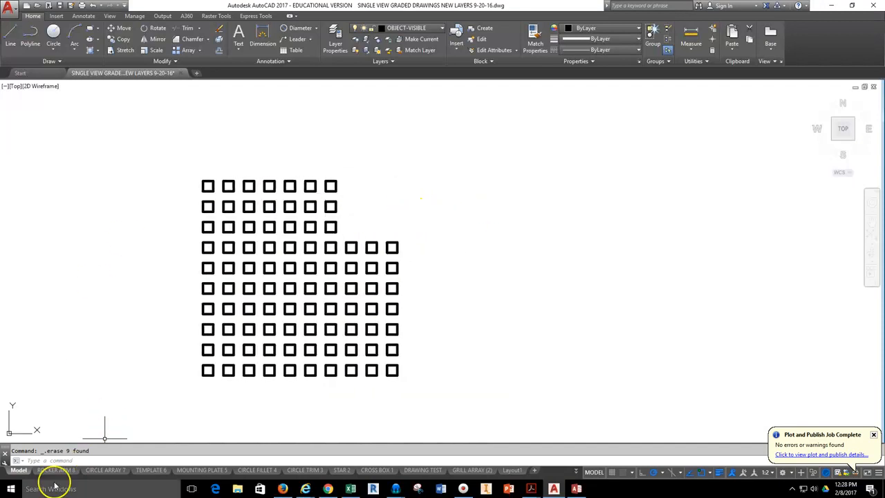
Draw a circle with a radius of 2 in the empty area to the right of the grid of squares.
middle_drag(453, 275, 383, 273)
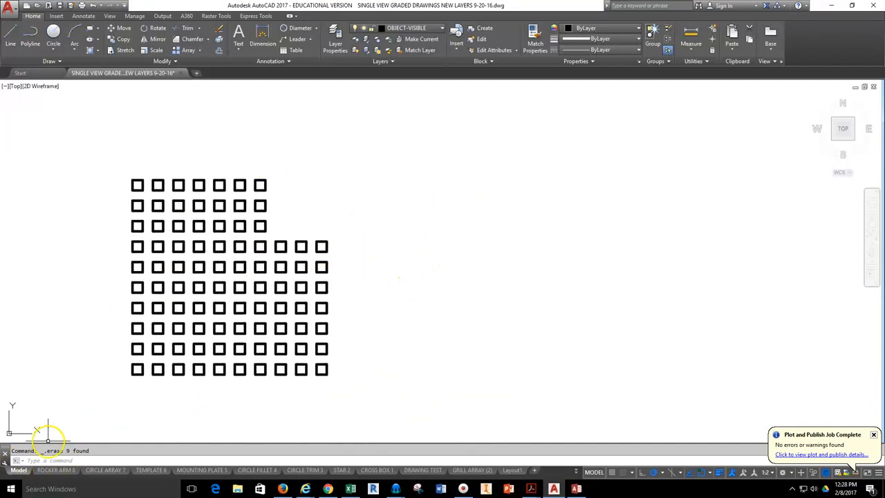
scroll(309, 379, down, 2)
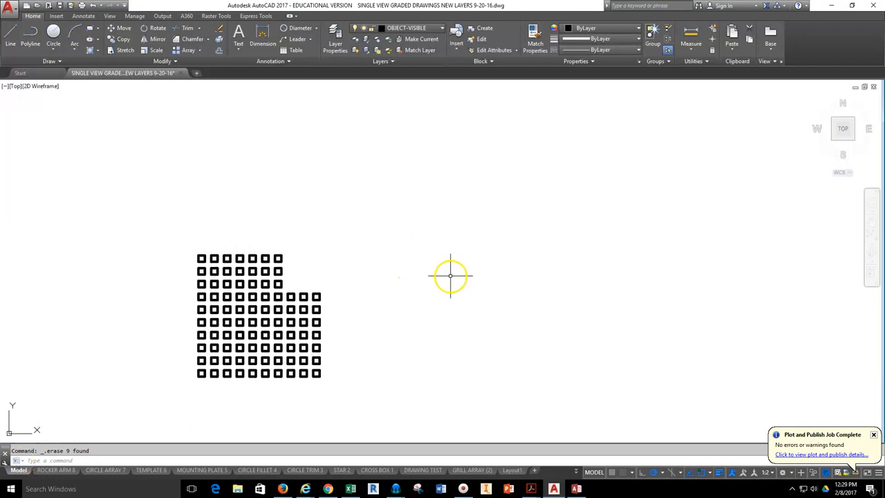
click(53, 35)
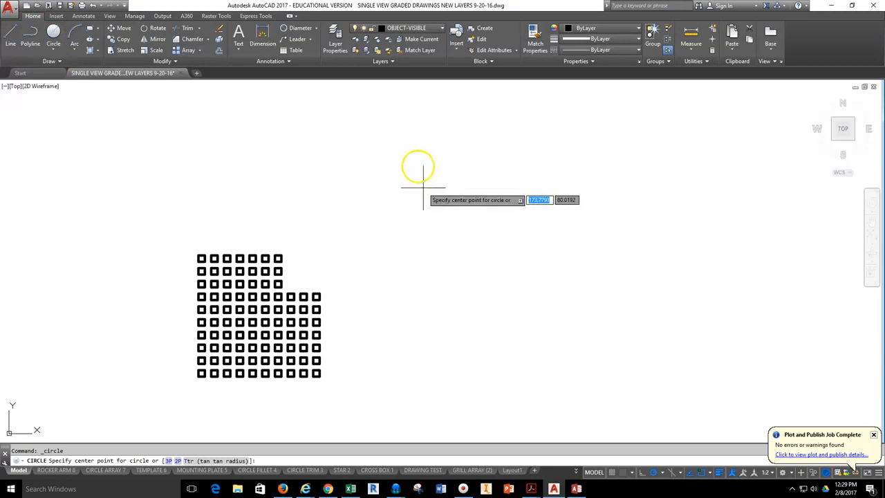
click(465, 315)
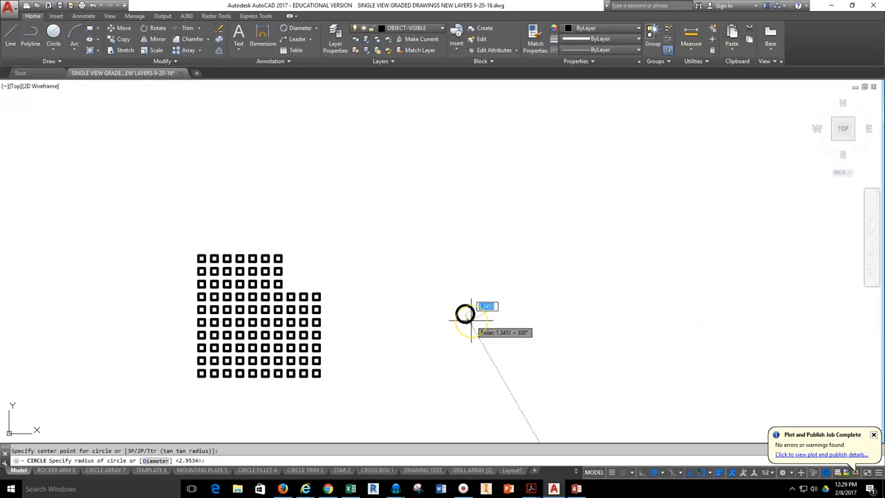
text(2)
key(Return)
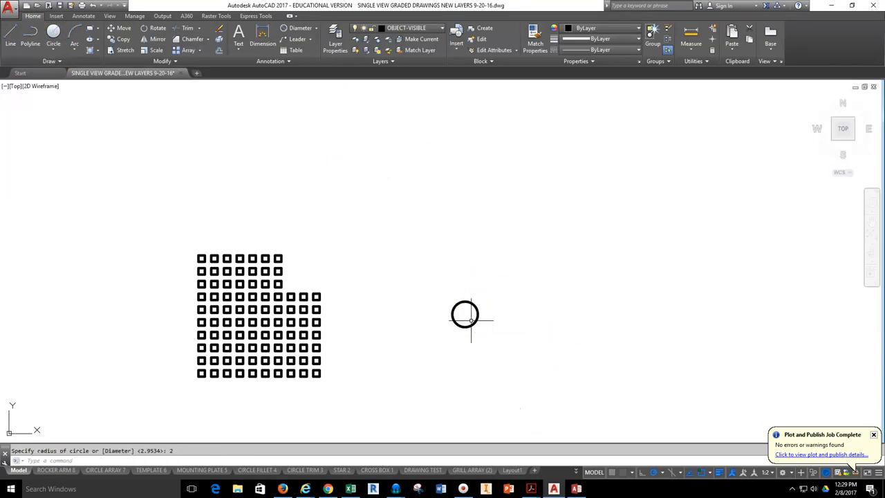
Draw a small circle of radius .5 directly above the large circle, aligned vertically with its center.
scroll(469, 318, up, 4)
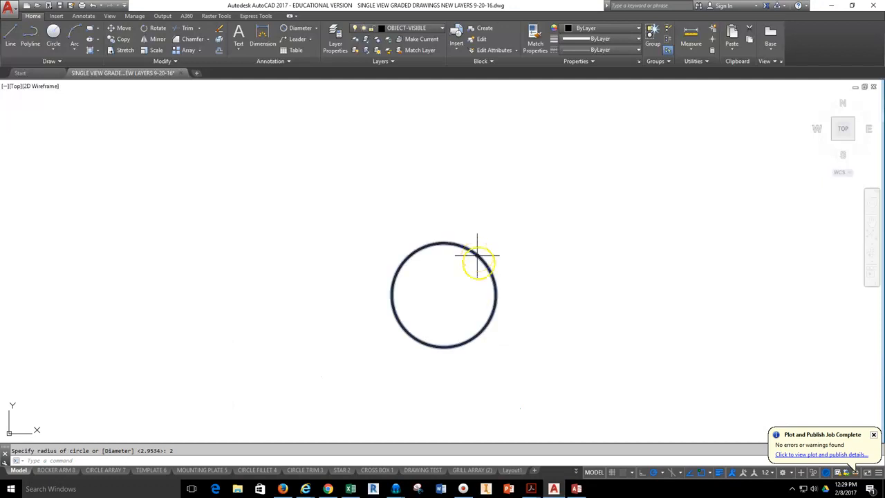
middle_drag(478, 256, 457, 308)
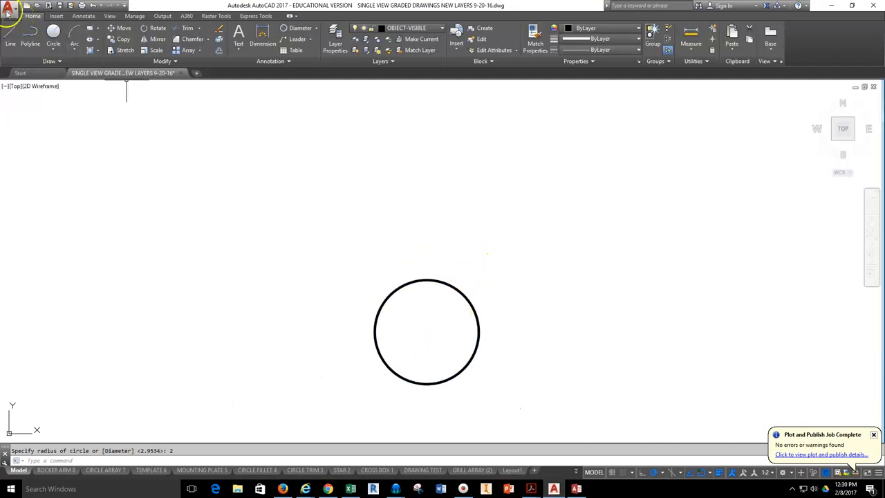
click(53, 32)
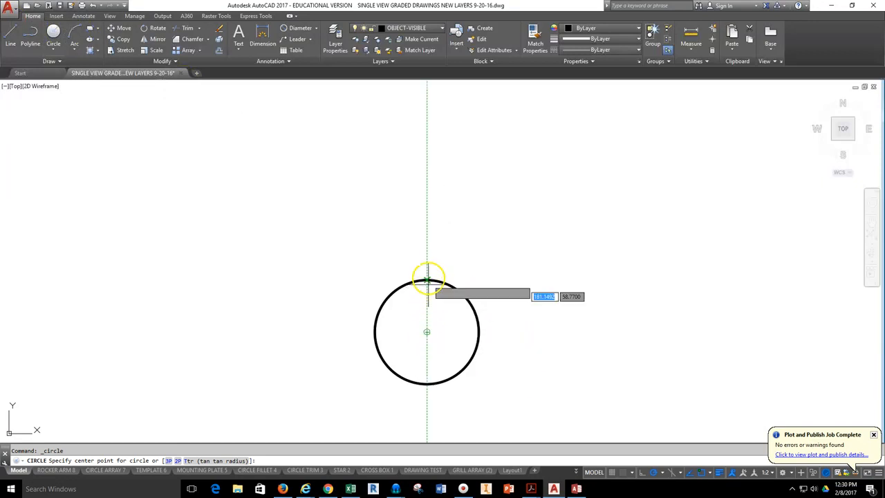
click(426, 241)
text(.5)
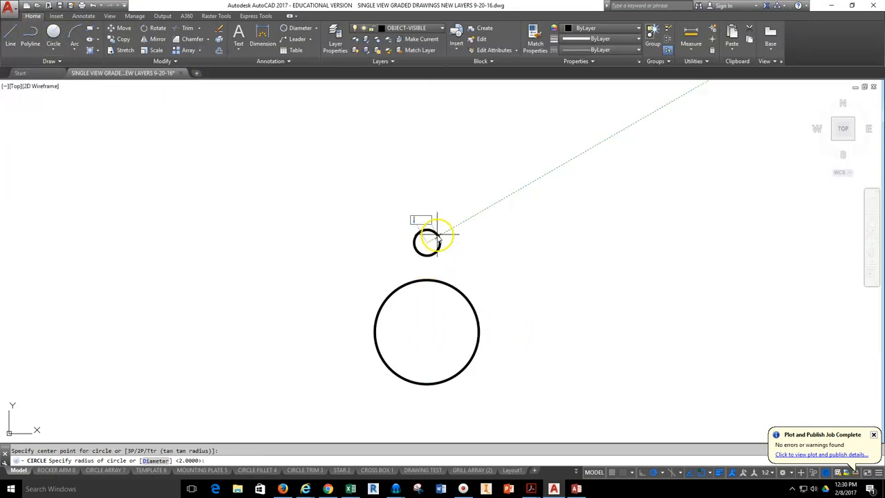
key(Return)
Create a polar array of the small circle around the large circle's center with 10 items.
scroll(466, 260, down, 5)
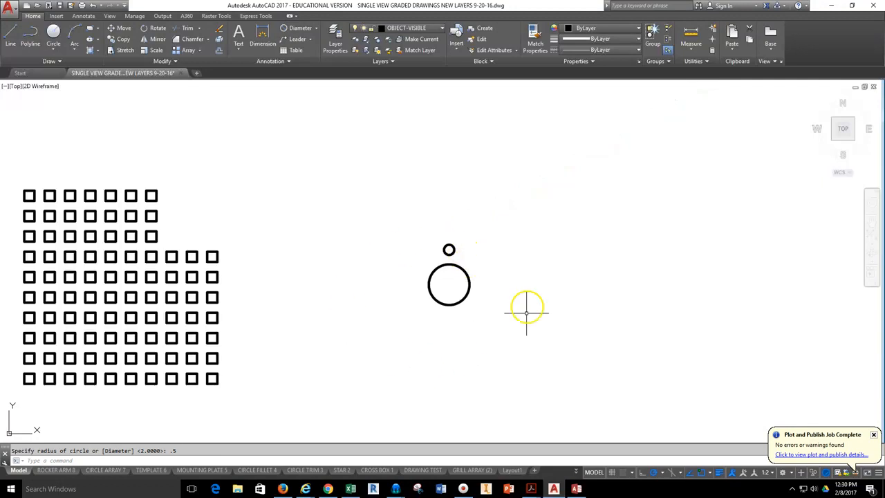
scroll(459, 270, up, 2)
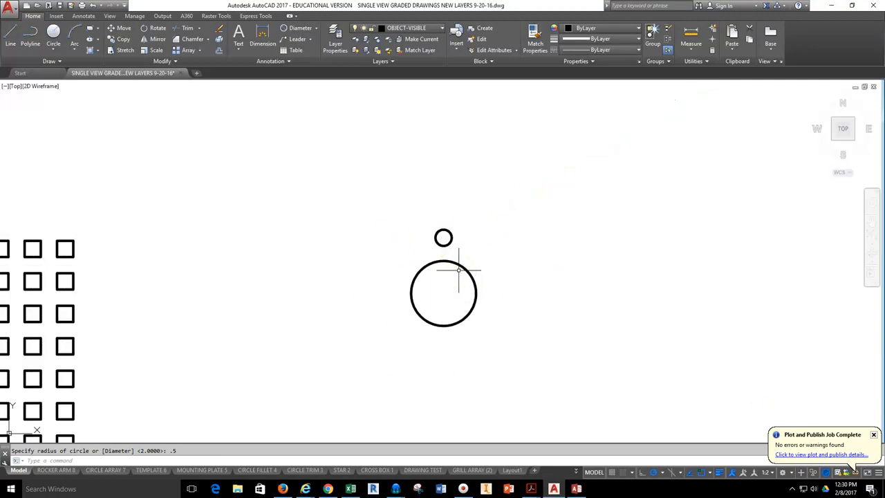
scroll(457, 241, up, 2)
scroll(450, 229, down, 2)
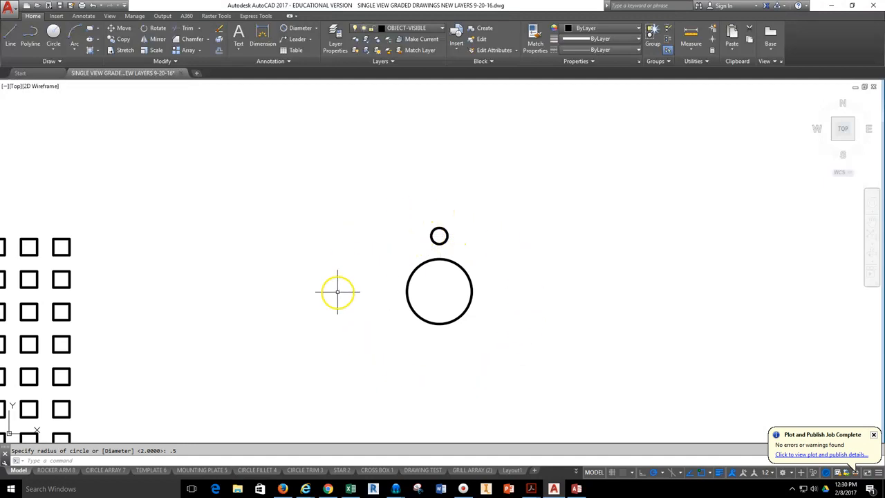
click(199, 51)
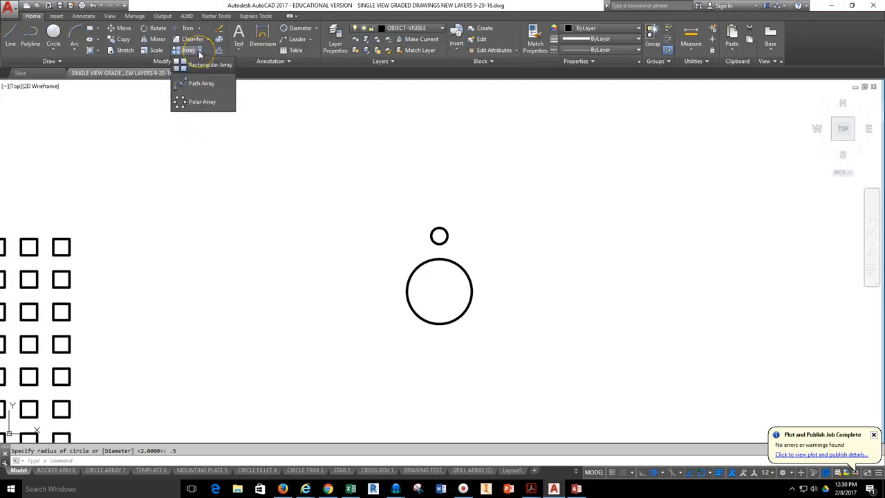
click(201, 103)
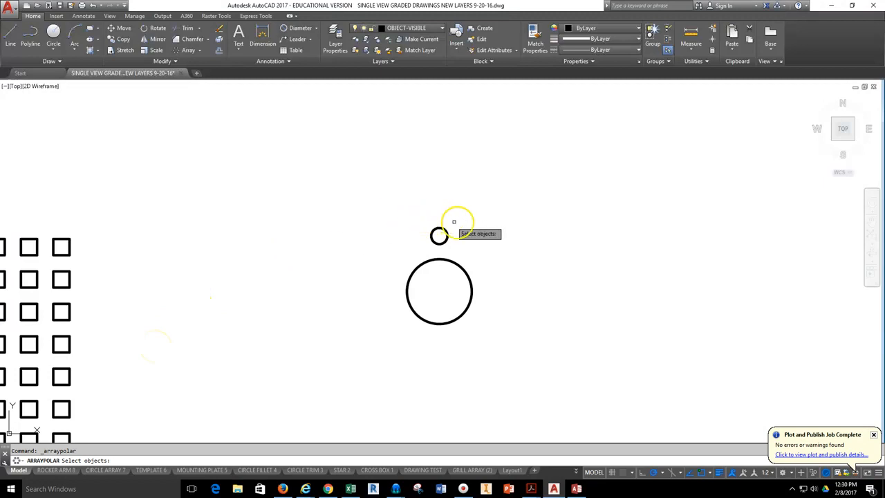
click(438, 235)
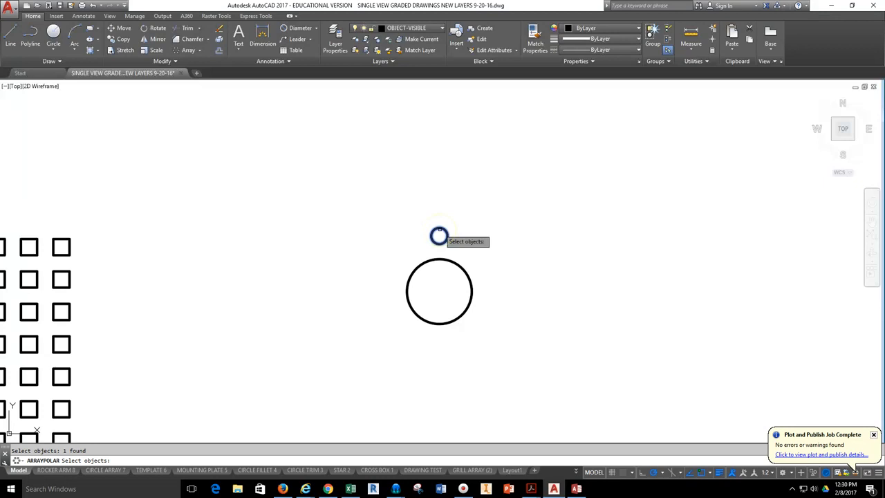
key(Return)
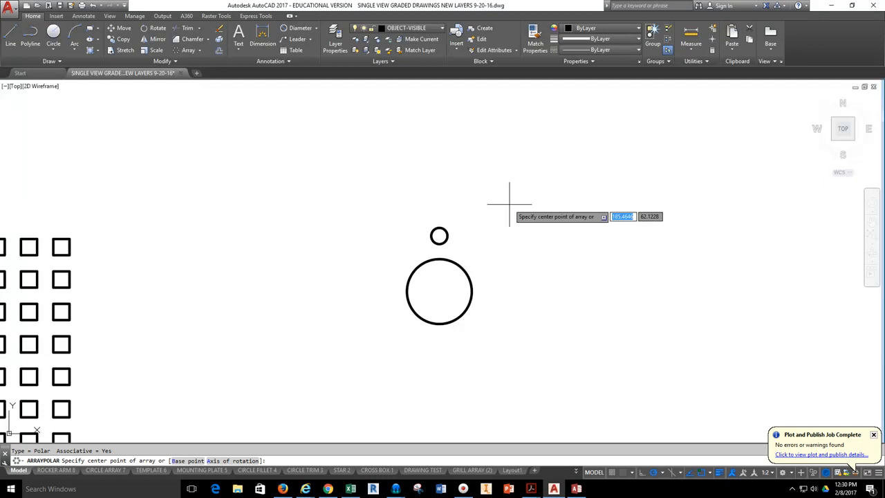
click(439, 290)
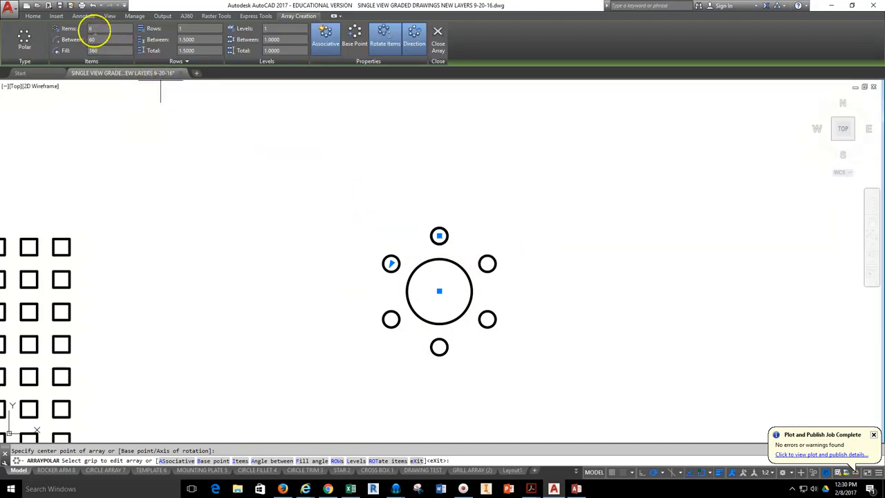
click(98, 29)
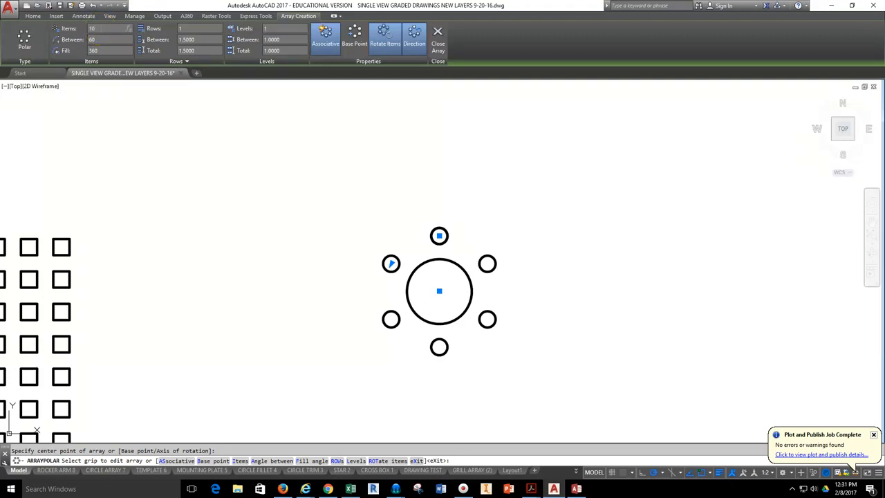
key(Return)
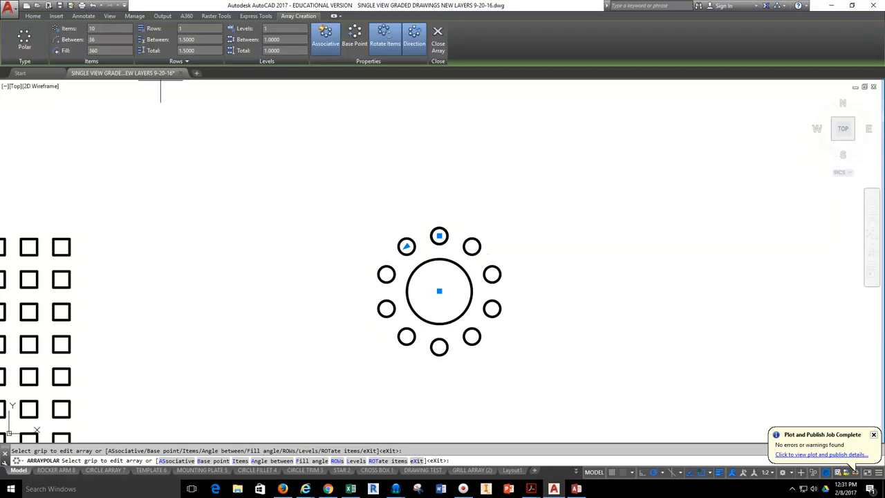
Set the polar array's fill angle to 180 degrees and finish the array.
scroll(405, 297, up, 2)
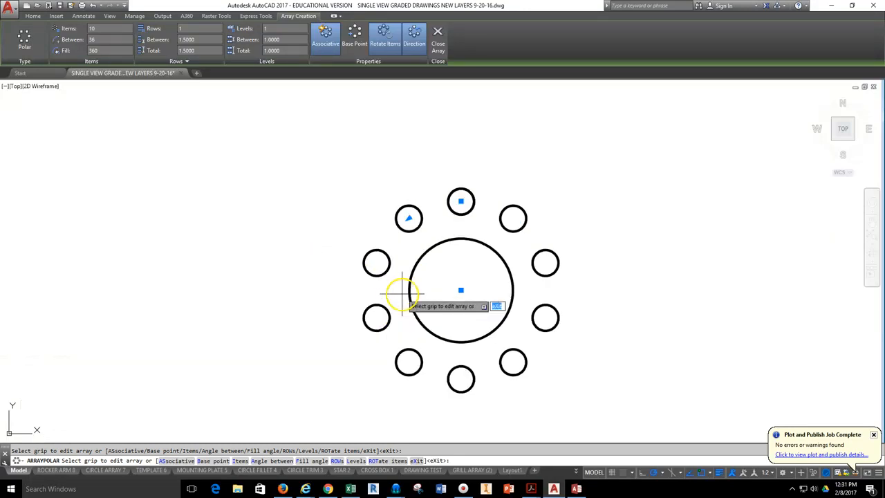
middle_drag(460, 261, 421, 241)
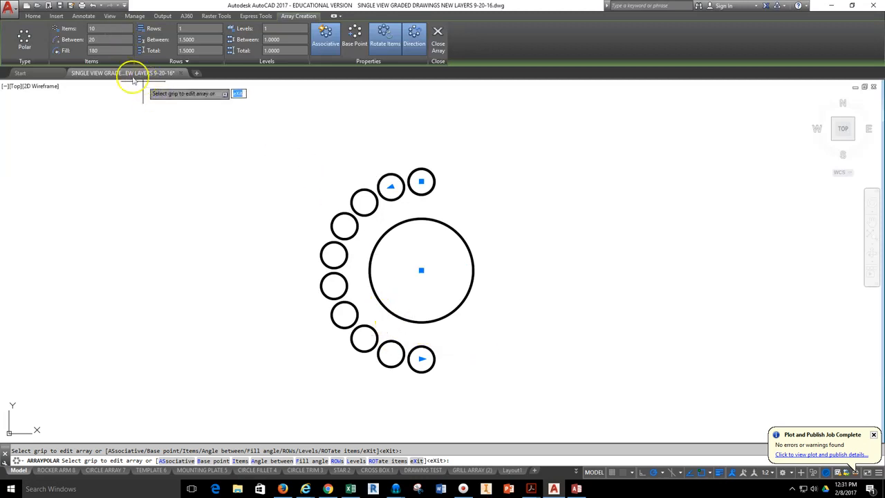
scroll(450, 251, up, 2)
scroll(436, 262, down, 6)
scroll(444, 258, up, 4)
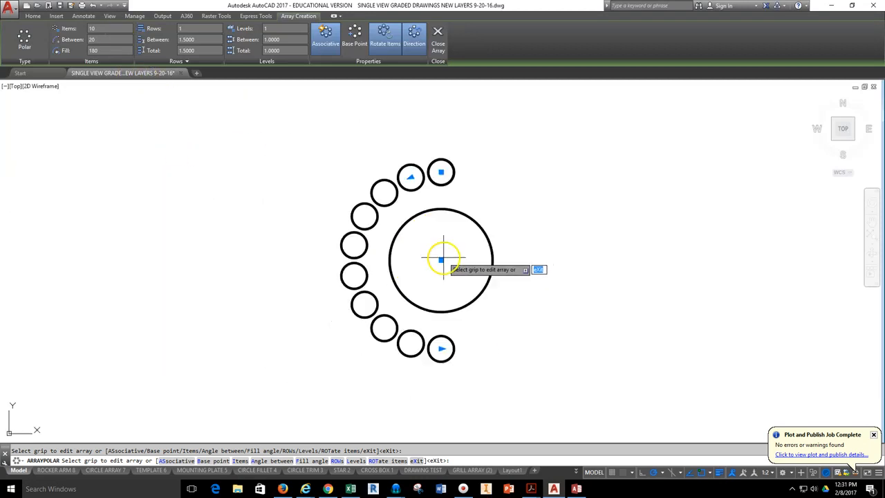
middle_drag(444, 239, 436, 254)
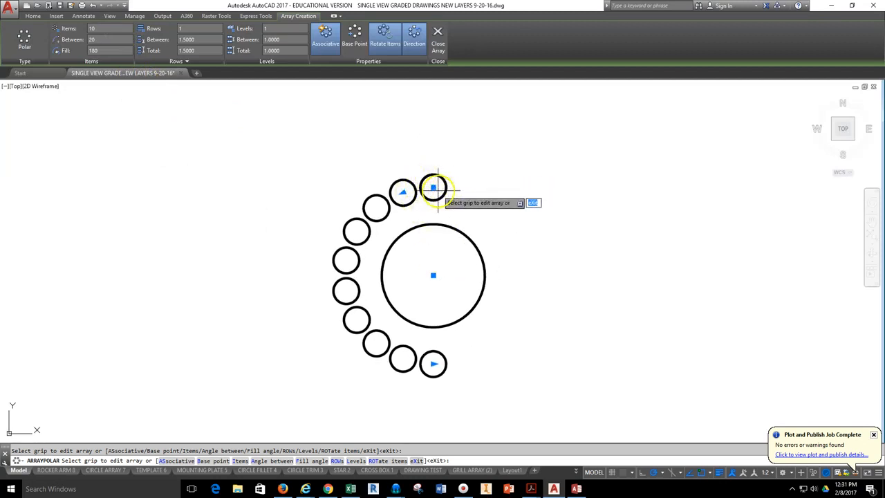
click(437, 38)
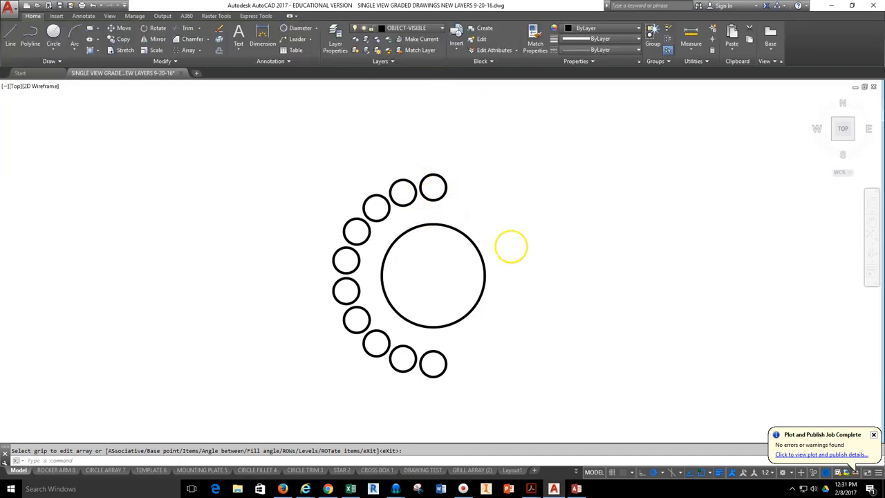
Draw a 1 by 1 square in the empty area to the right of the half-ring of small circles.
scroll(516, 247, down, 4)
middle_drag(528, 247, 395, 263)
click(92, 32)
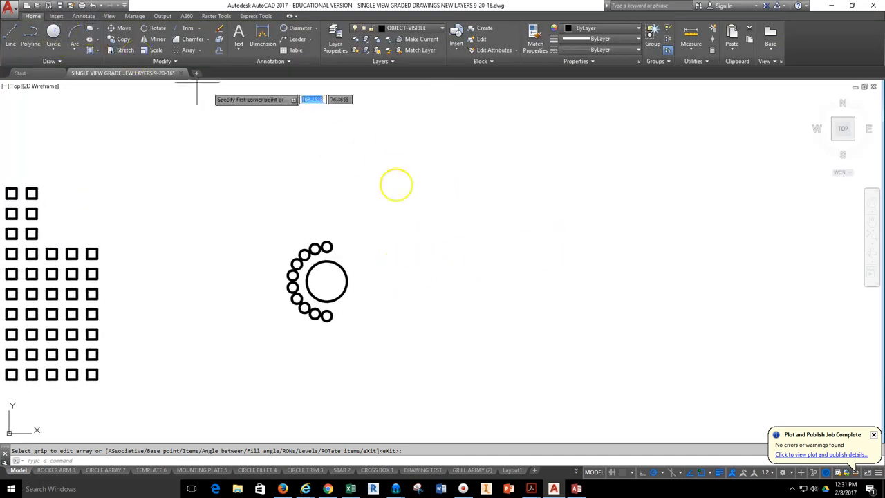
click(491, 222)
text(d)
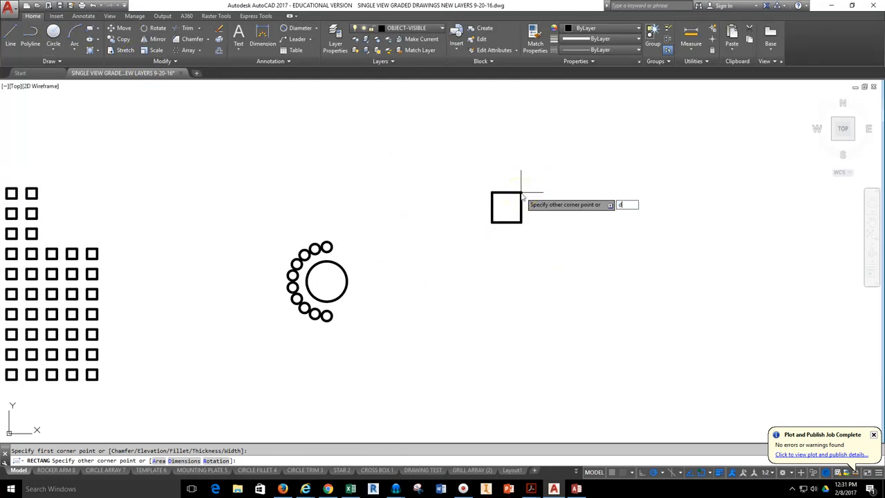
key(Return)
text(1)
key(Return)
text(1)
key(Return)
key(Return)
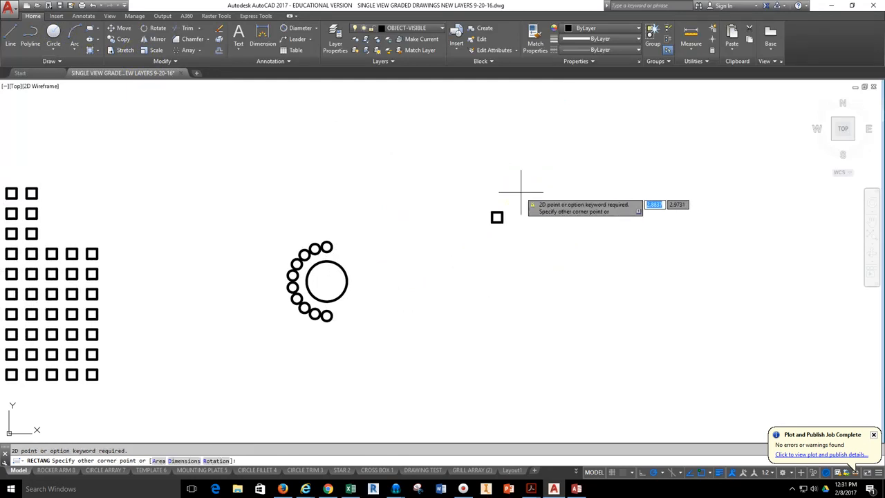
click(496, 217)
Create a polar array of the new square around a center point slightly below and to the right of it.
scroll(496, 217, up, 4)
mouse_move(505, 231)
middle_down()
mouse_move(352, 260)
mouse_move(343, 188)
middle_up()
scroll(352, 261, down, 1)
scroll(328, 277, down, 1)
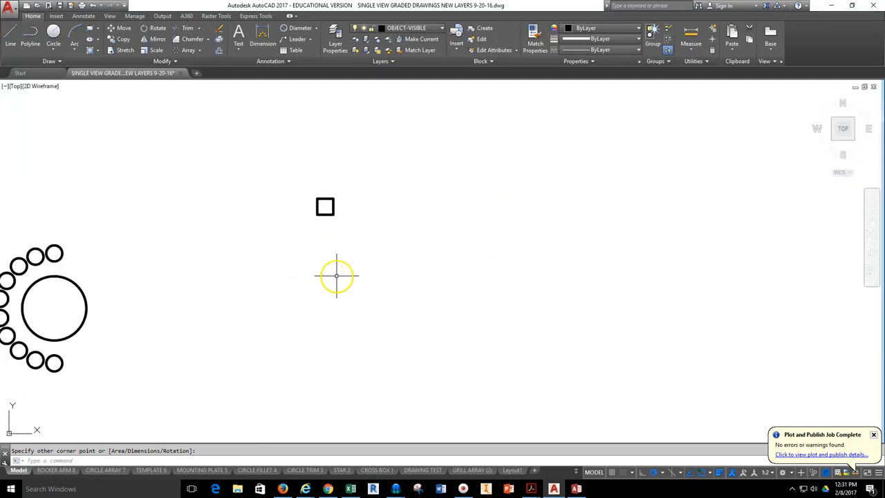
click(185, 52)
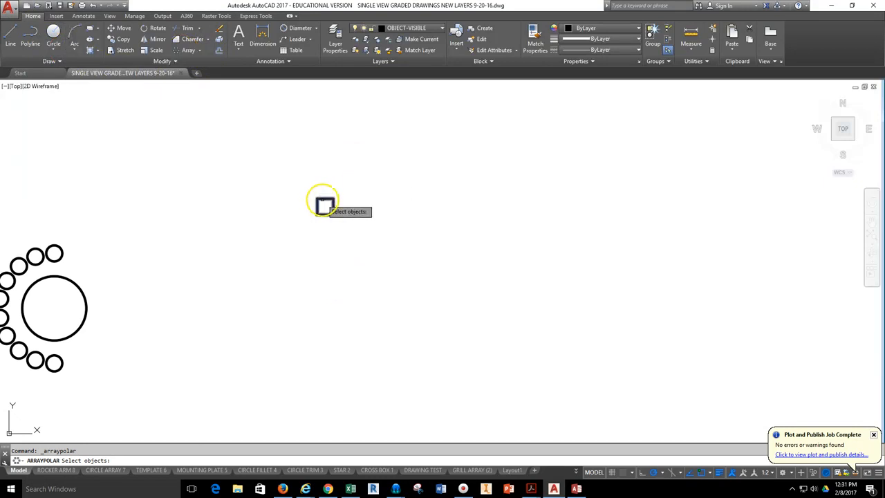
click(324, 206)
key(Return)
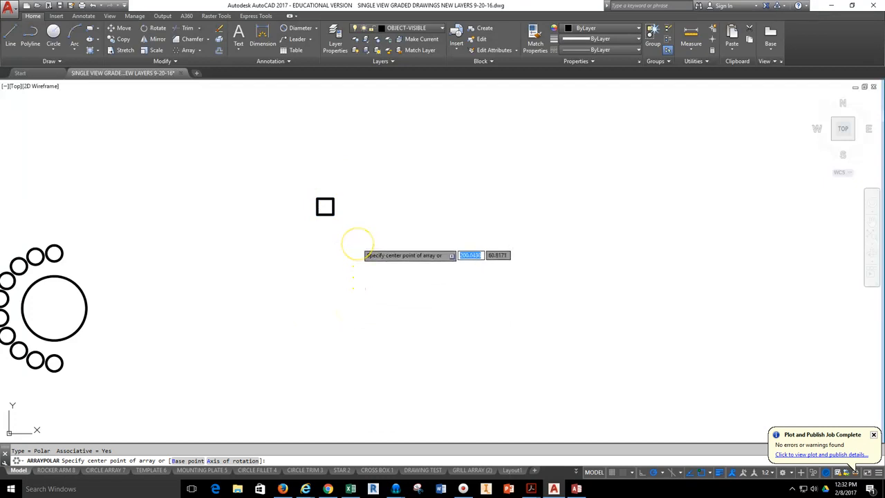
click(357, 244)
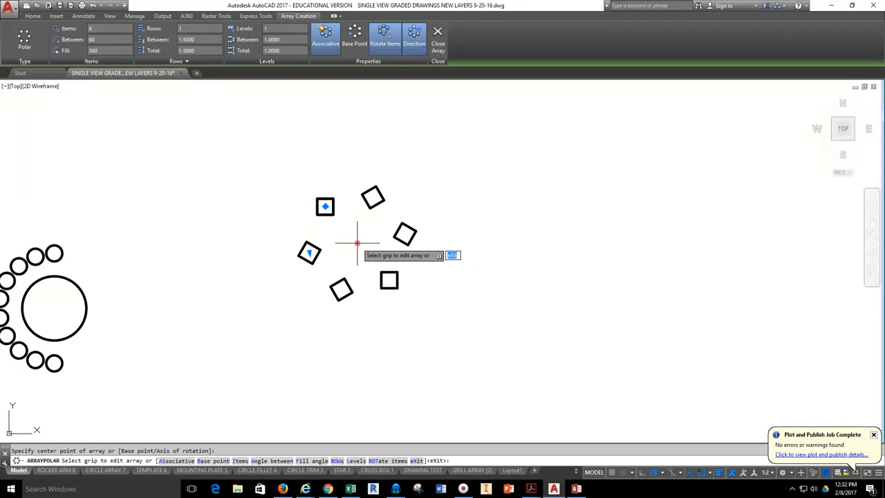
Set the square's polar array to 50 items and finish the array.
scroll(357, 243, down, 2)
scroll(354, 243, up, 5)
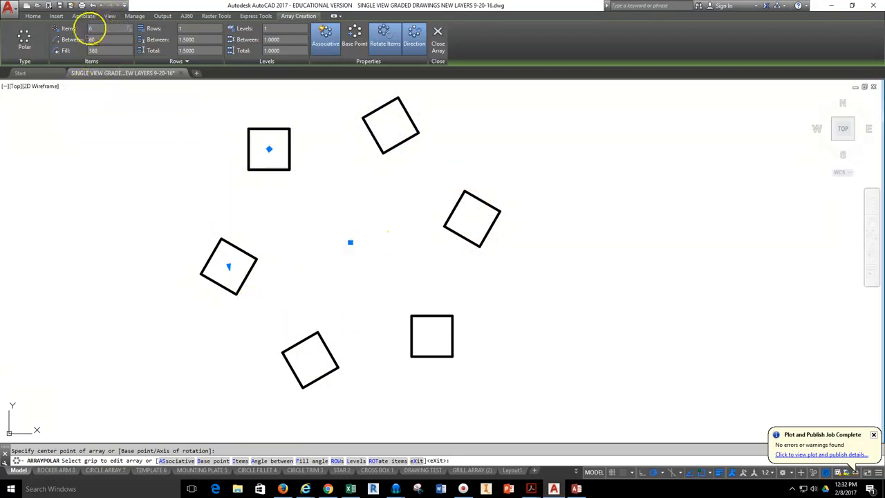
key(Return)
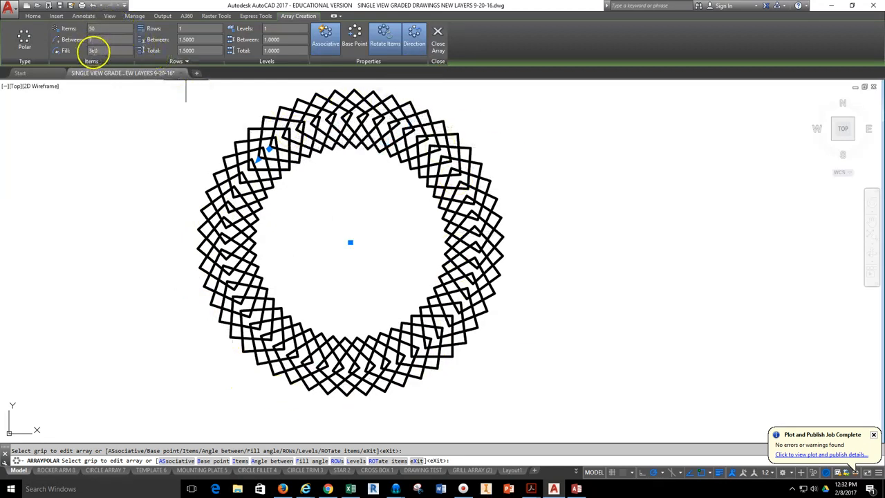
click(436, 43)
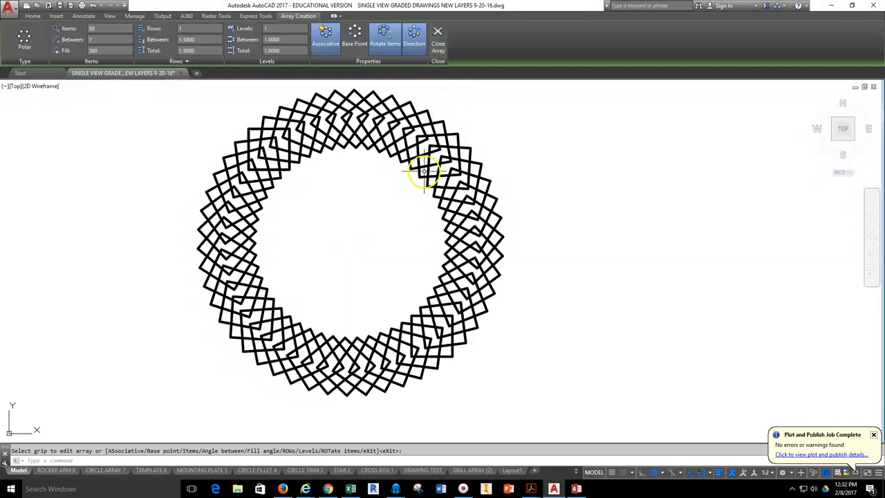
Explode the ring of overlapping squares into separate objects.
scroll(356, 178, up, 2)
scroll(369, 178, down, 4)
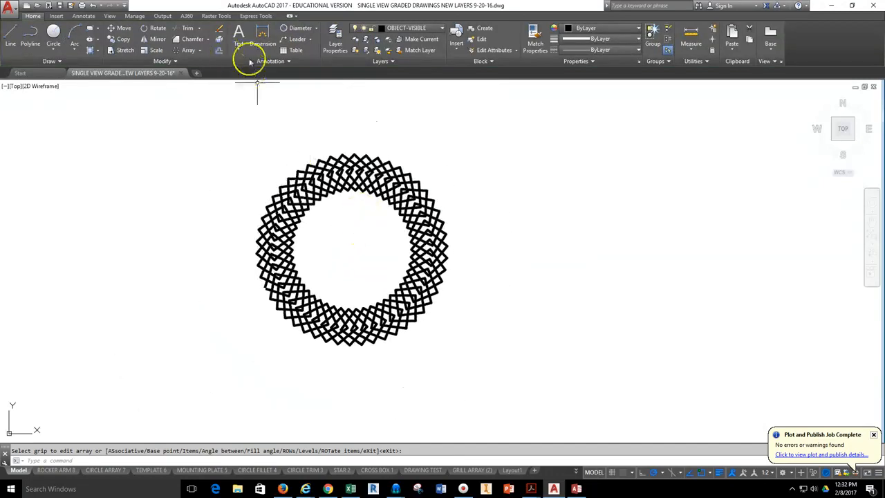
click(468, 148)
click(348, 242)
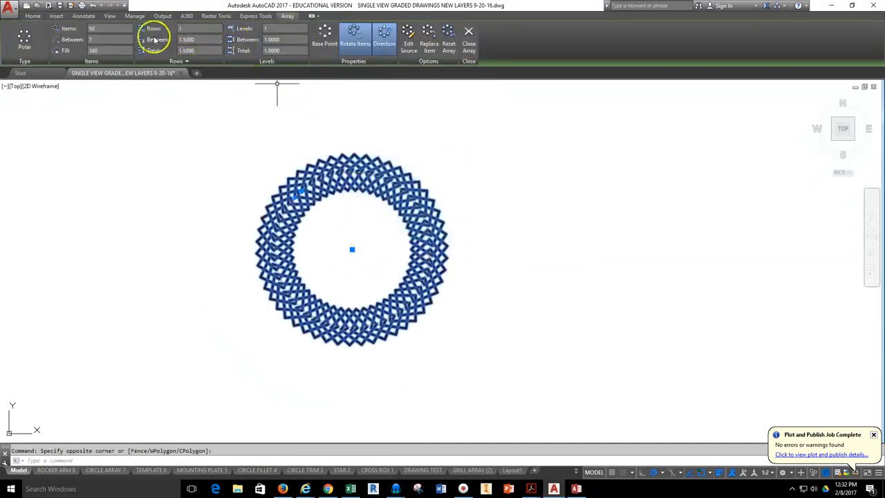
click(36, 15)
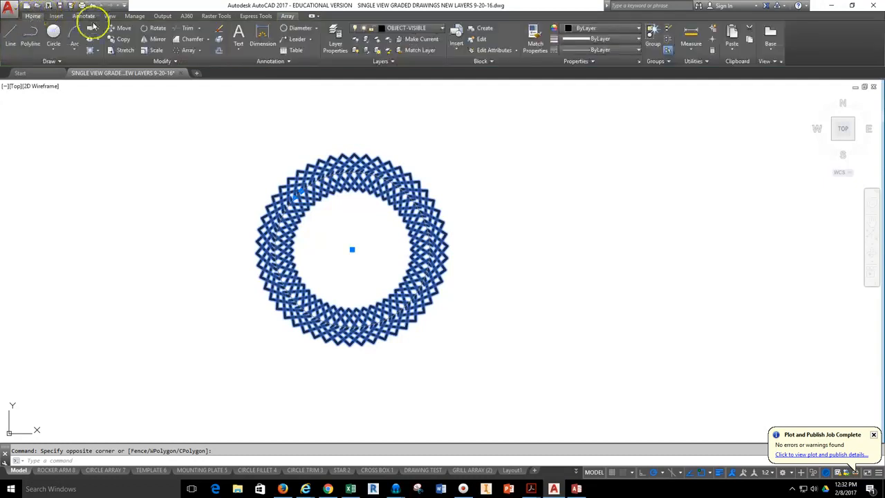
click(219, 40)
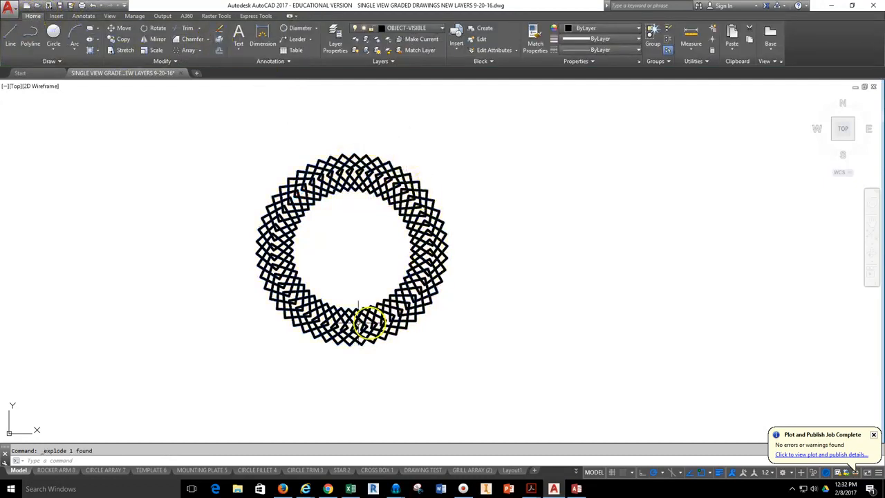
Draw a small circle freehand in the empty area to the right of the ring of squares.
scroll(362, 168, up, 5)
scroll(378, 165, down, 5)
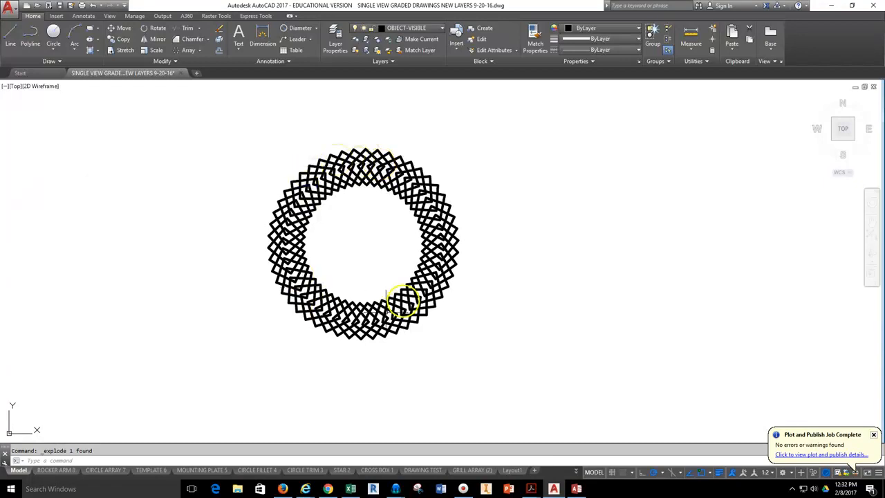
scroll(381, 247, up, 4)
scroll(355, 231, down, 3)
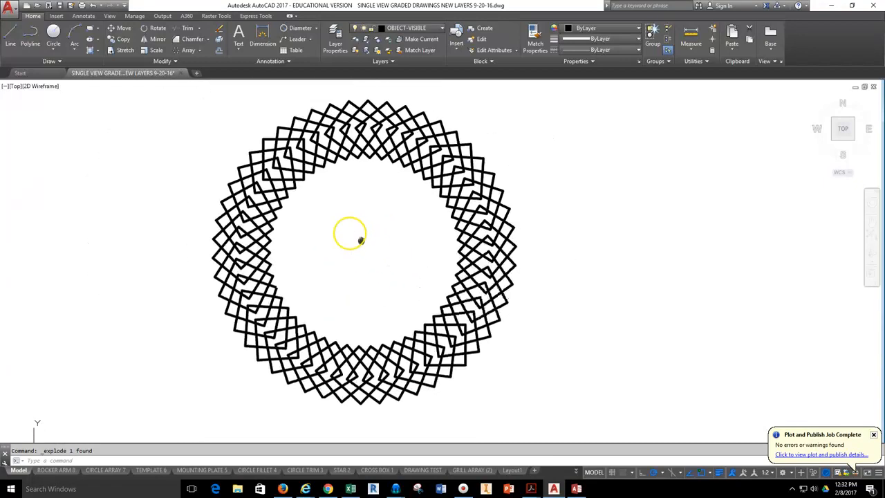
scroll(372, 173, down, 2)
scroll(378, 166, down, 2)
middle_drag(377, 186, 231, 211)
click(52, 32)
click(469, 181)
click(470, 195)
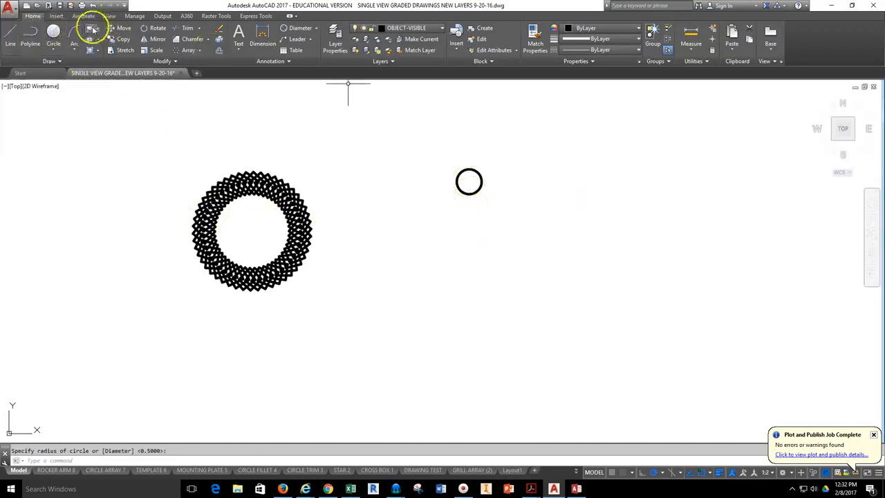
Draw a rectangle enclosing the new small circle.
click(91, 29)
click(450, 159)
click(488, 203)
Create a polar array of the rectangle and its circle with 6 items around a point below them, and finish the array.
click(191, 54)
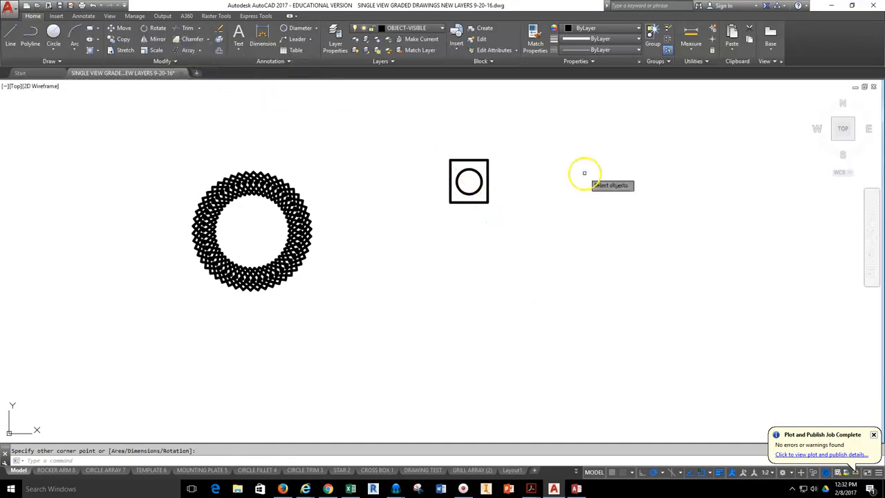
click(512, 129)
click(444, 218)
key(Return)
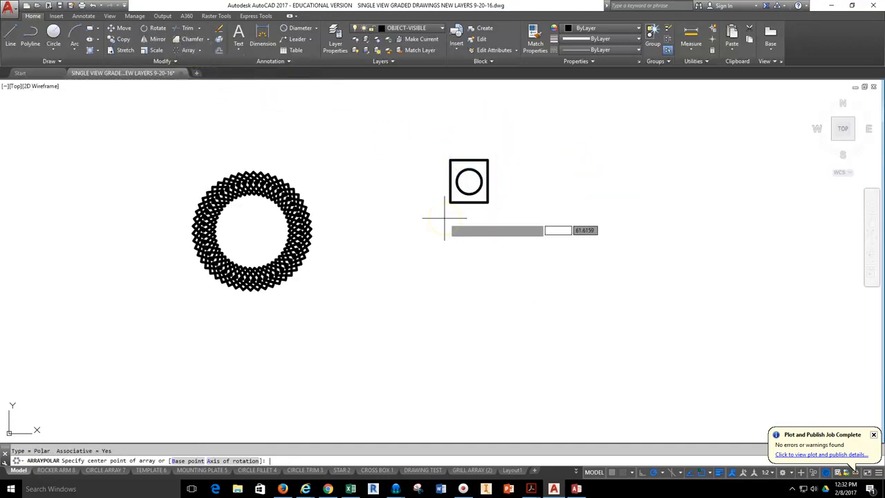
click(444, 283)
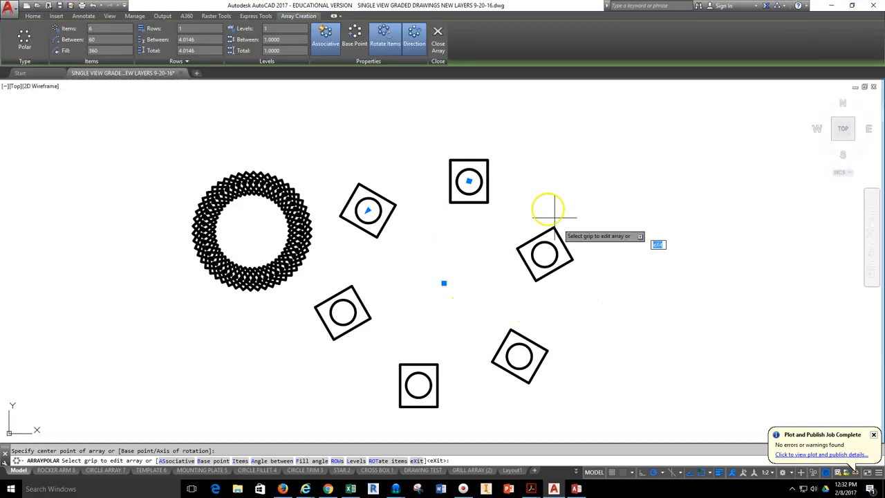
scroll(374, 197, up, 2)
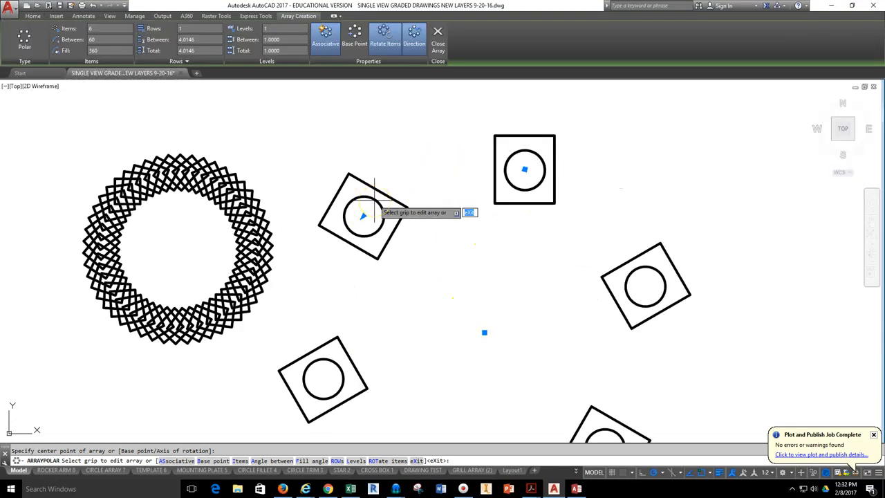
scroll(367, 201, down, 2)
scroll(475, 220, down, 2)
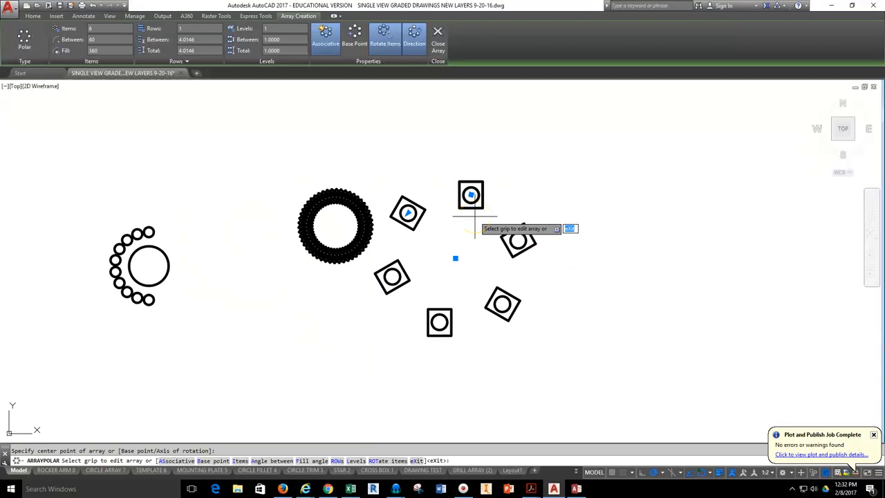
scroll(475, 216, up, 2)
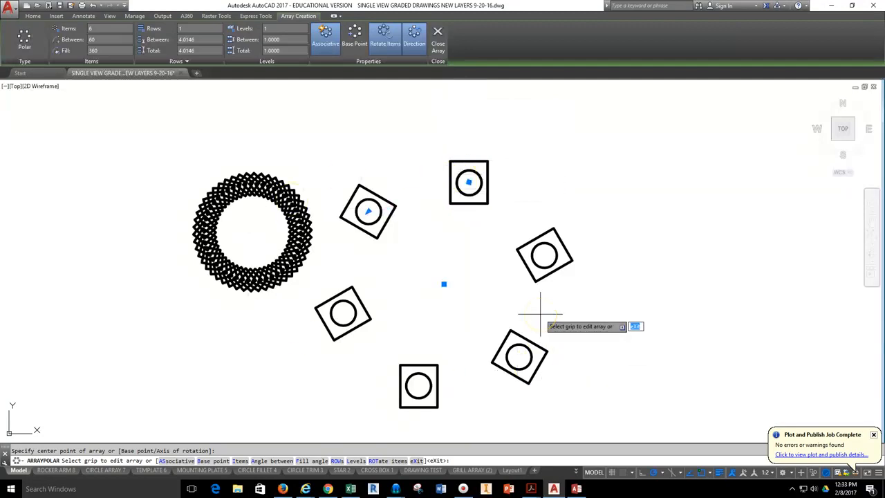
middle_drag(413, 262, 468, 213)
scroll(486, 172, up, 2)
scroll(486, 172, down, 2)
key(Return)
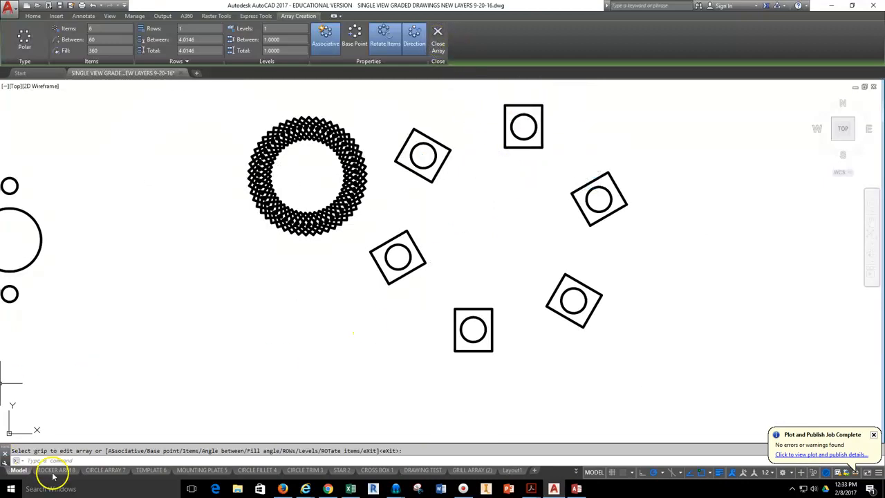